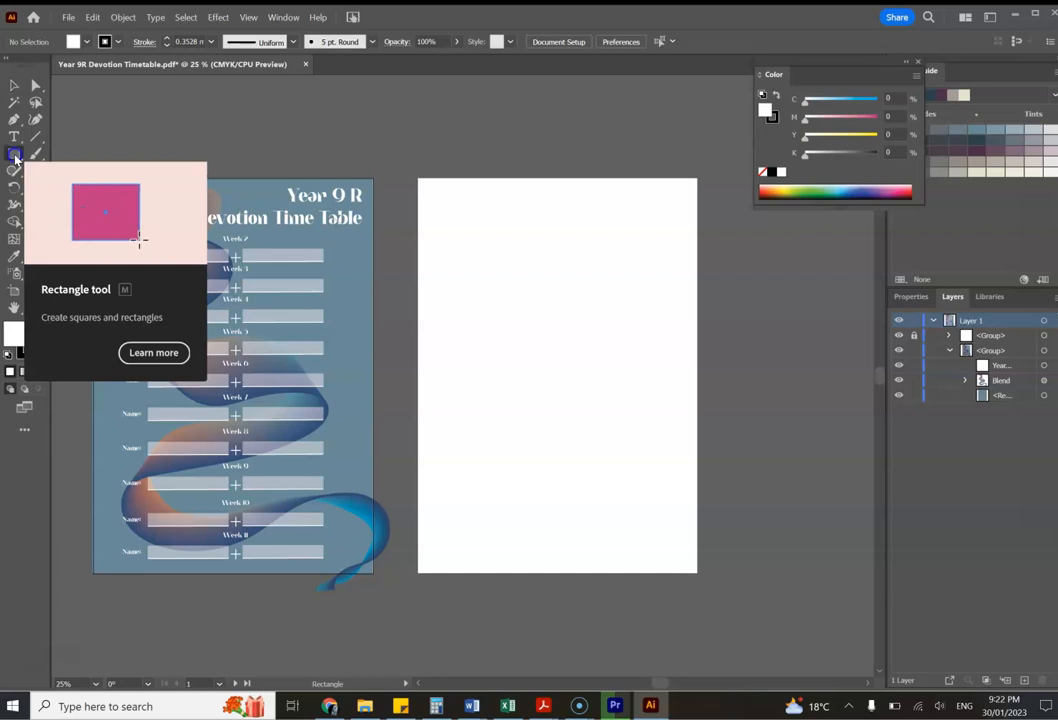
- Draw a rectangle that covers the whole blank artboard and slightly overlaps its edges
{"action": "left_click", "coordinate": [15, 155]}
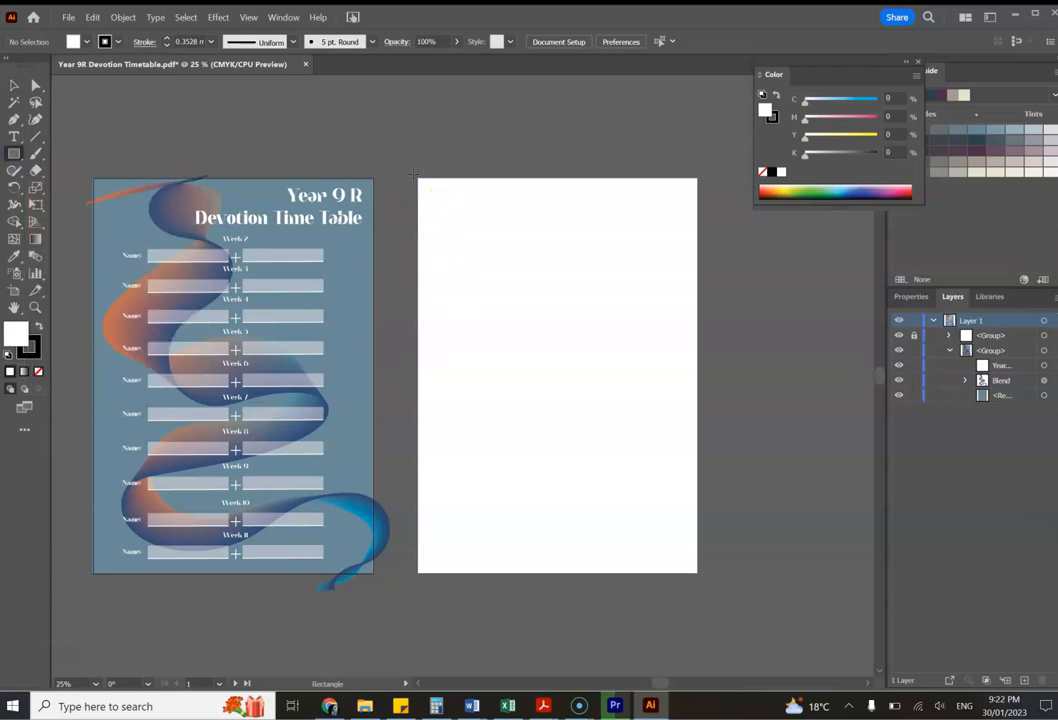
{"action": "left_click_drag", "start_coordinate": [413, 175], "coordinate": [803, 635]}
{"action": "left_click_drag", "start_coordinate": [732, 580], "coordinate": [755, 608]}
{"action": "left_click_drag", "start_coordinate": [801, 657], "coordinate": [738, 608]}
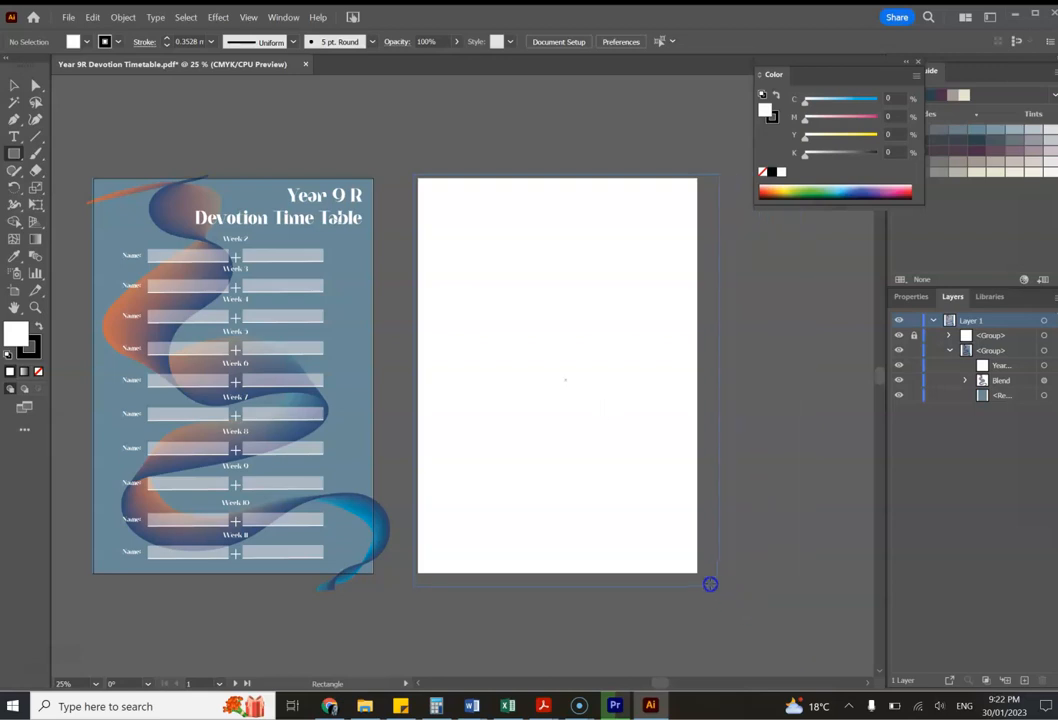
{"action": "left_click_drag", "start_coordinate": [699, 577], "coordinate": [699, 575]}
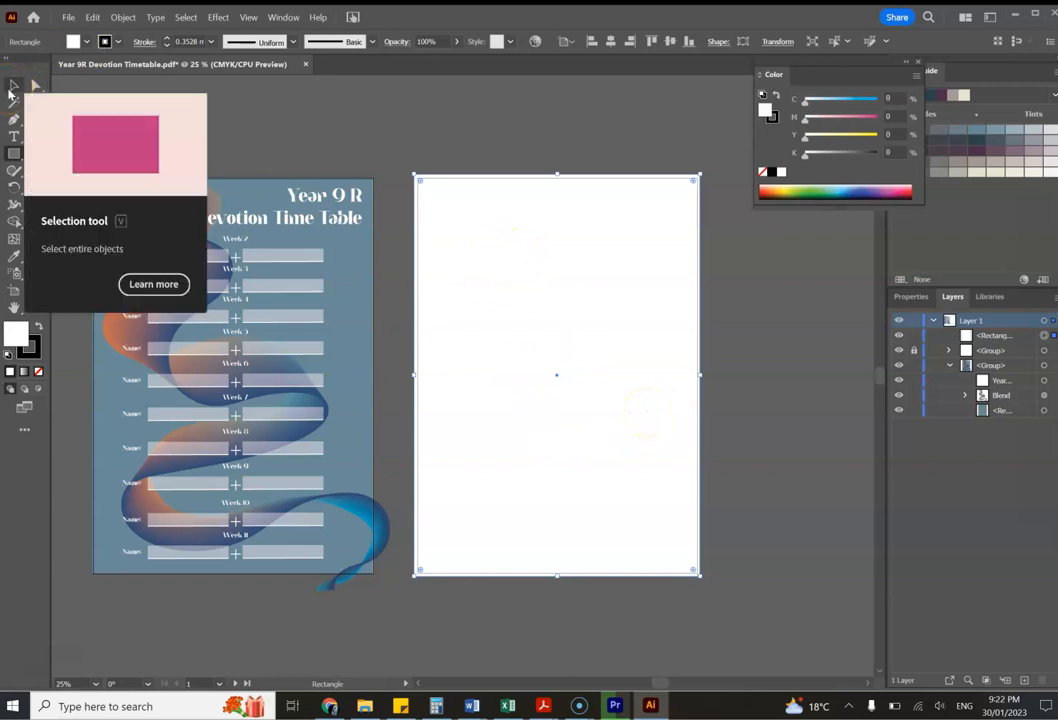
- Fill the new rectangle with dark red 990808 and deselect it
{"action": "left_click", "coordinate": [12, 86]}
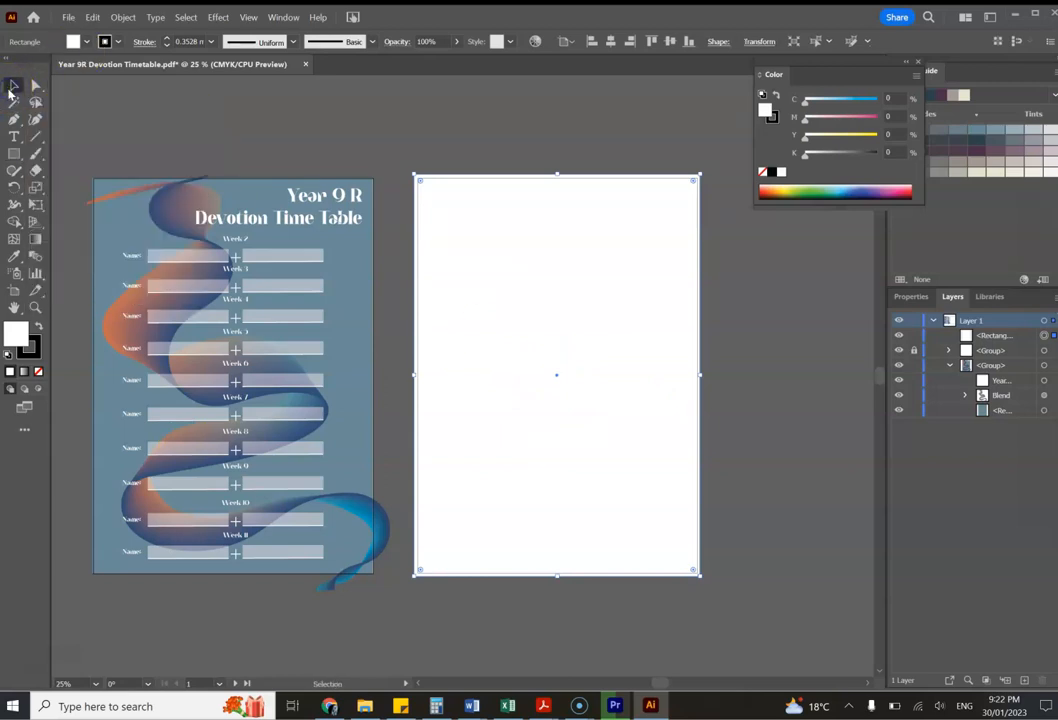
{"action": "double_click", "coordinate": [14, 334]}
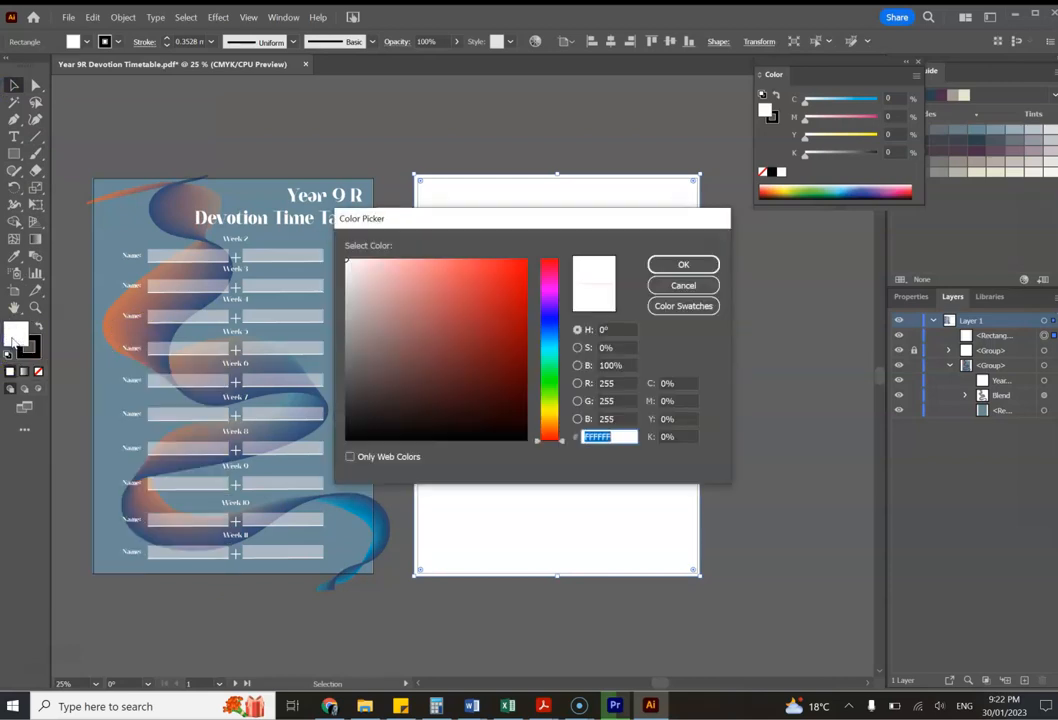
{"action": "left_click", "coordinate": [517, 331]}
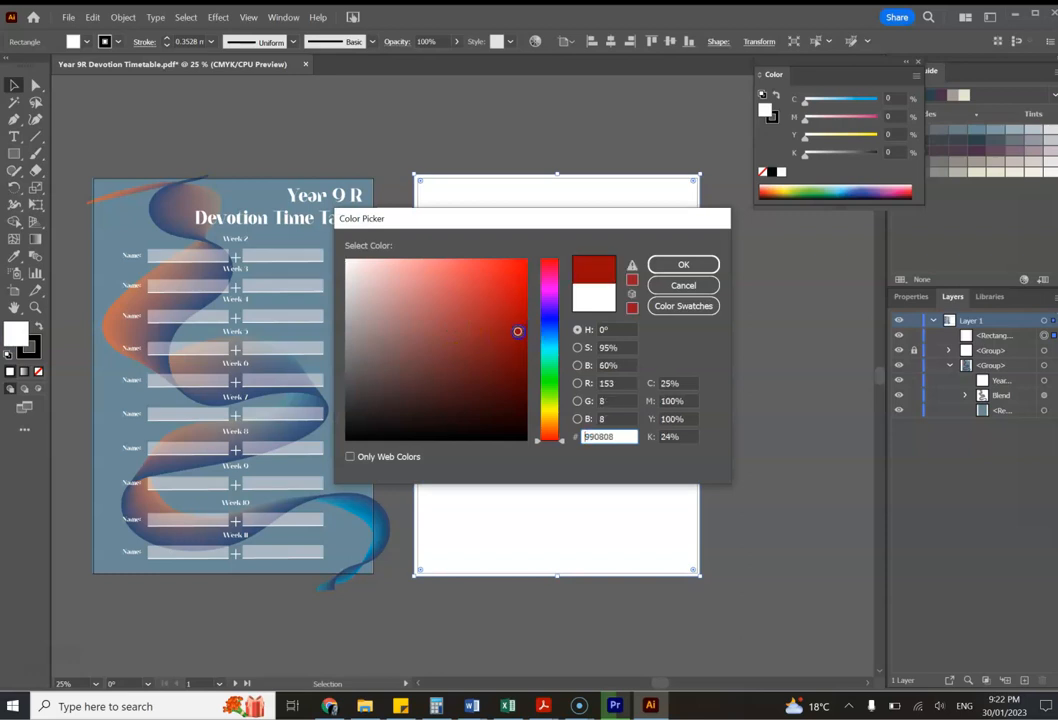
{"action": "left_click", "coordinate": [683, 266]}
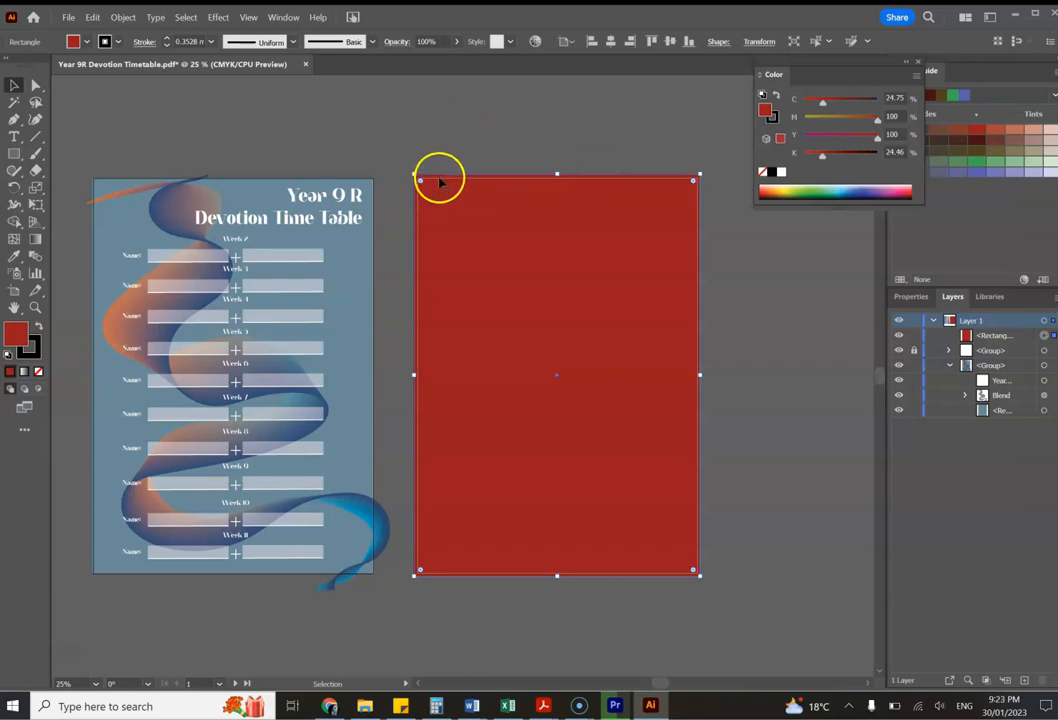
{"action": "left_click", "coordinate": [447, 121]}
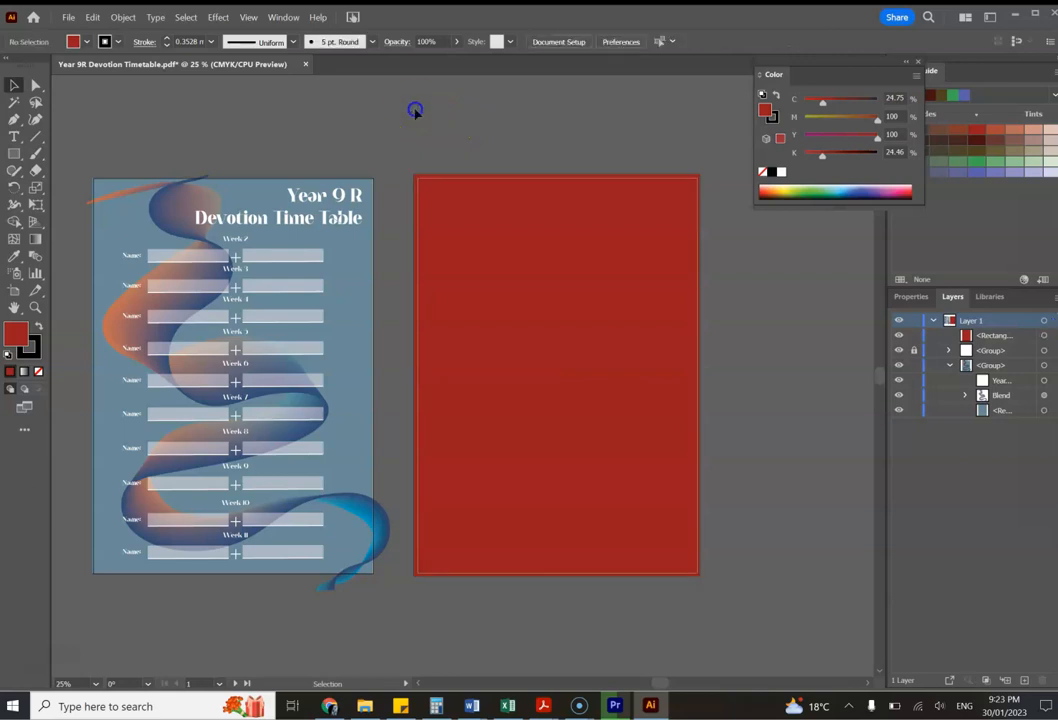
- Paint two overlapping wavy Paintbrush lines from above the red rectangle down past its lower edge
{"action": "left_click", "coordinate": [35, 155]}
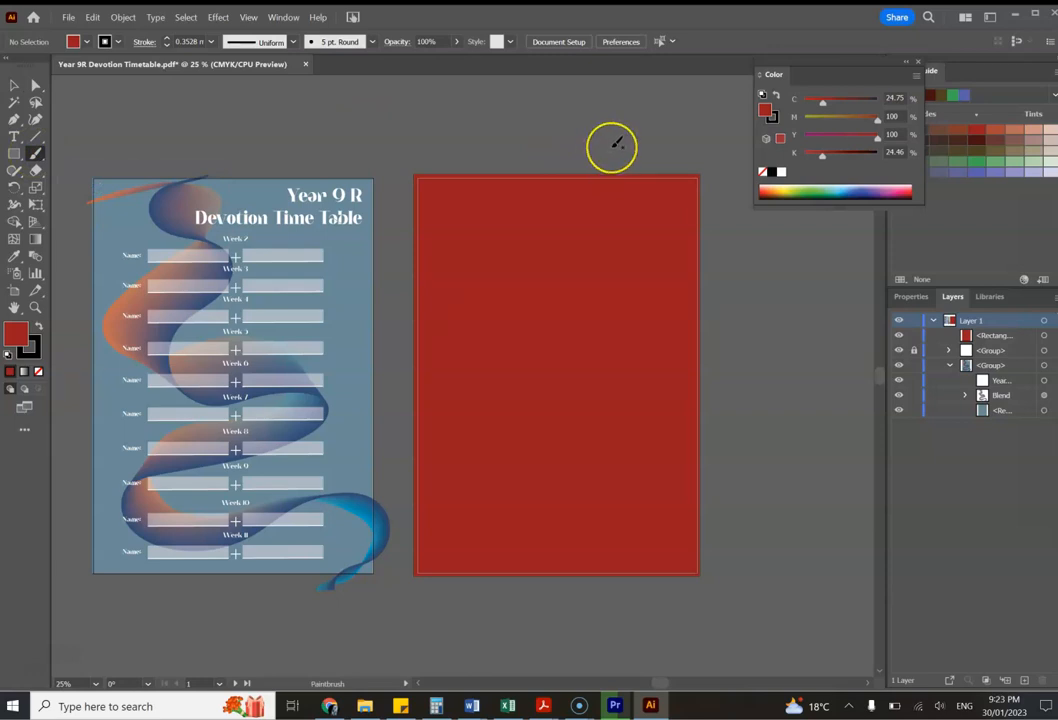
{"action": "mouse_move", "coordinate": [613, 147]}
{"action": "left_mouse_down"}
{"action": "mouse_move", "coordinate": [538, 187]}
{"action": "mouse_move", "coordinate": [547, 227]}
{"action": "mouse_move", "coordinate": [601, 242]}
{"action": "mouse_move", "coordinate": [635, 277]}
{"action": "mouse_move", "coordinate": [591, 307]}
{"action": "mouse_move", "coordinate": [492, 296]}
{"action": "mouse_move", "coordinate": [528, 339]}
{"action": "mouse_move", "coordinate": [621, 354]}
{"action": "mouse_move", "coordinate": [659, 398]}
{"action": "mouse_move", "coordinate": [593, 413]}
{"action": "mouse_move", "coordinate": [552, 404]}
{"action": "mouse_move", "coordinate": [546, 463]}
{"action": "mouse_move", "coordinate": [626, 499]}
{"action": "mouse_move", "coordinate": [611, 571]}
{"action": "mouse_move", "coordinate": [544, 561]}
{"action": "mouse_move", "coordinate": [538, 616]}
{"action": "left_mouse_up"}
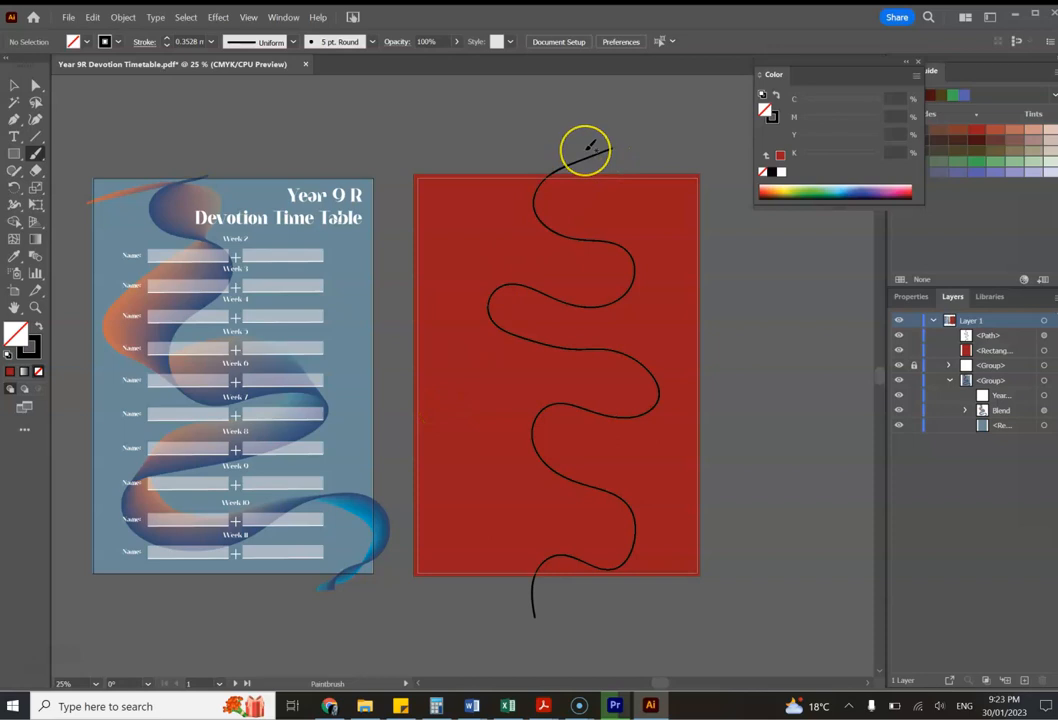
{"action": "left_click", "coordinate": [586, 150]}
{"action": "mouse_move", "coordinate": [586, 150]}
{"action": "left_mouse_down"}
{"action": "mouse_move", "coordinate": [511, 158]}
{"action": "mouse_move", "coordinate": [490, 206]}
{"action": "mouse_move", "coordinate": [532, 221]}
{"action": "mouse_move", "coordinate": [584, 210]}
{"action": "mouse_move", "coordinate": [605, 241]}
{"action": "mouse_move", "coordinate": [603, 262]}
{"action": "mouse_move", "coordinate": [557, 258]}
{"action": "mouse_move", "coordinate": [537, 285]}
{"action": "mouse_move", "coordinate": [571, 324]}
{"action": "mouse_move", "coordinate": [610, 317]}
{"action": "mouse_move", "coordinate": [634, 344]}
{"action": "mouse_move", "coordinate": [625, 379]}
{"action": "mouse_move", "coordinate": [538, 379]}
{"action": "mouse_move", "coordinate": [519, 415]}
{"action": "mouse_move", "coordinate": [545, 444]}
{"action": "mouse_move", "coordinate": [614, 460]}
{"action": "mouse_move", "coordinate": [622, 479]}
{"action": "mouse_move", "coordinate": [590, 518]}
{"action": "mouse_move", "coordinate": [528, 526]}
{"action": "mouse_move", "coordinate": [520, 569]}
{"action": "mouse_move", "coordinate": [548, 628]}
{"action": "left_mouse_up"}
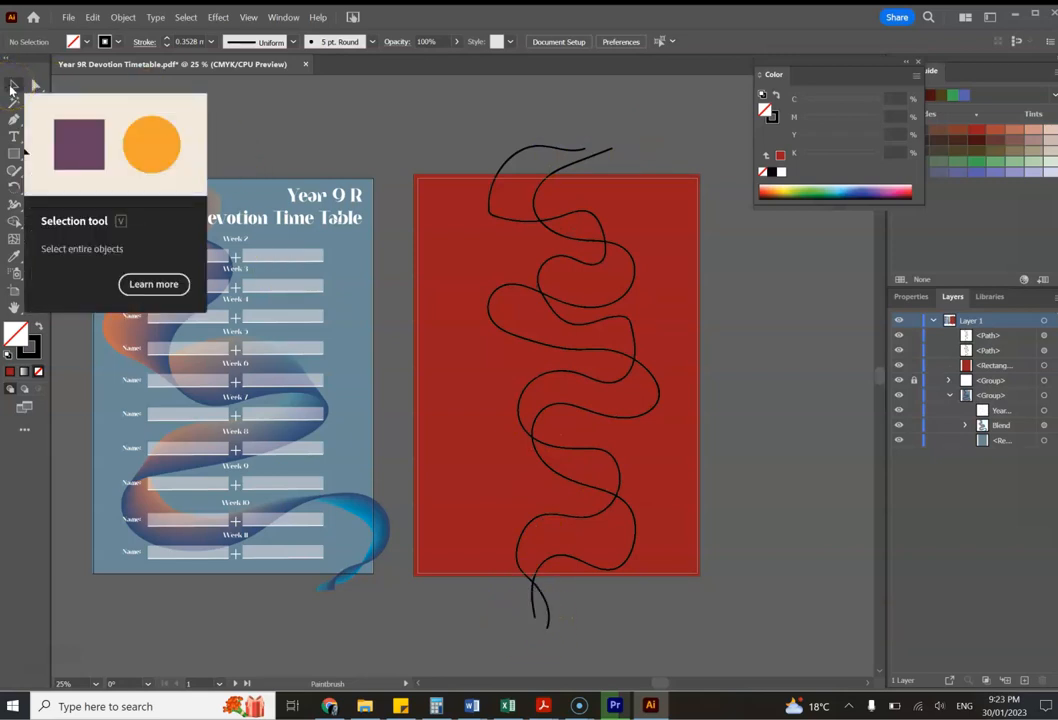
- Give the first wavy line a stroke in the background's sampled red and no fill, and deselect it
{"action": "left_click", "coordinate": [12, 89]}
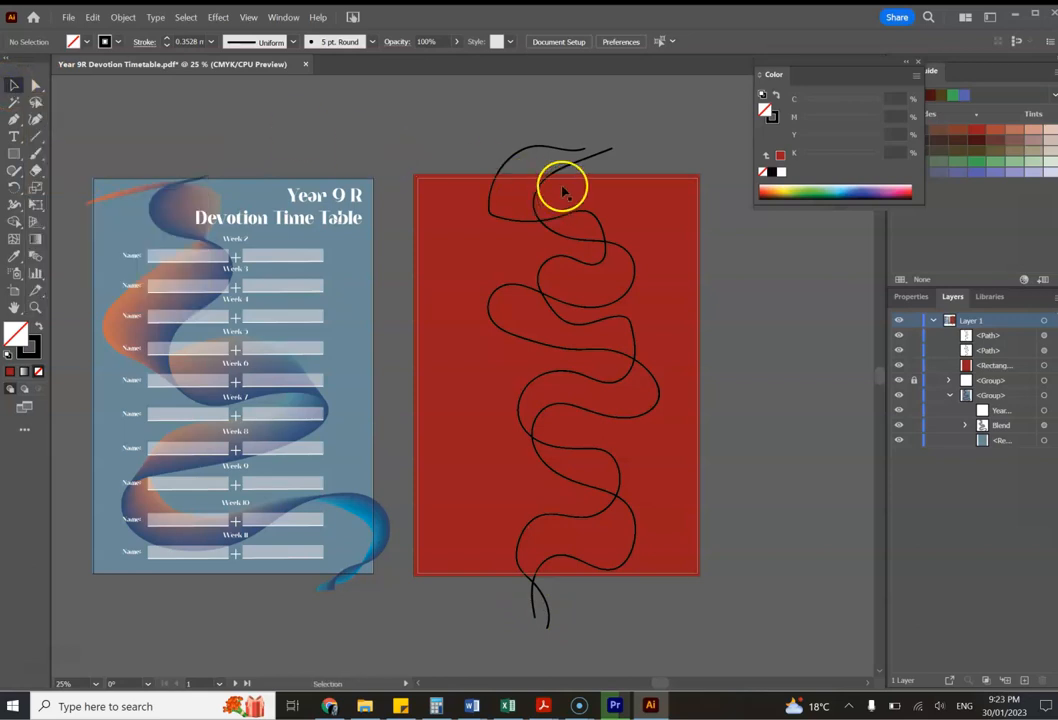
{"action": "left_click", "coordinate": [603, 157]}
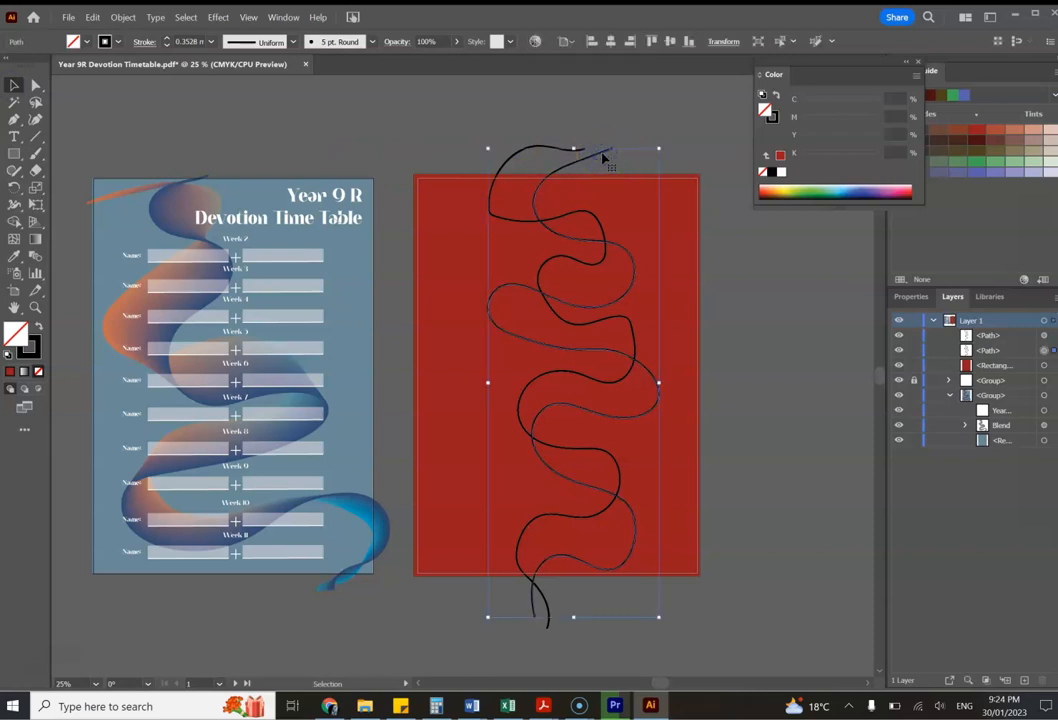
{"action": "left_click", "coordinate": [12, 259]}
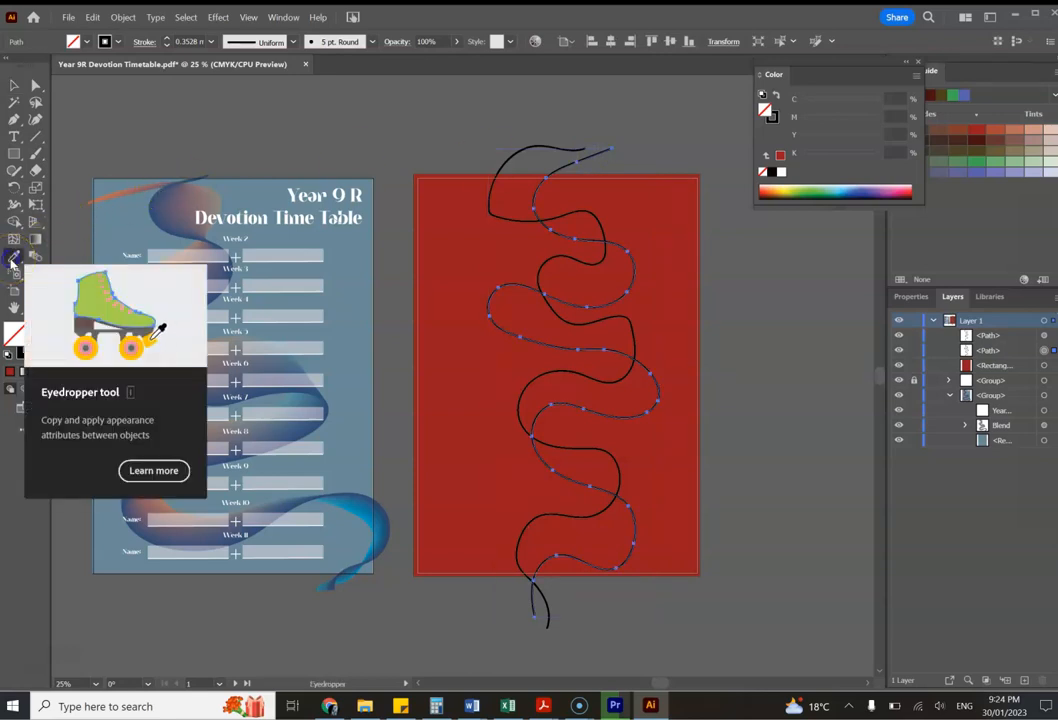
{"action": "left_click", "coordinate": [671, 213]}
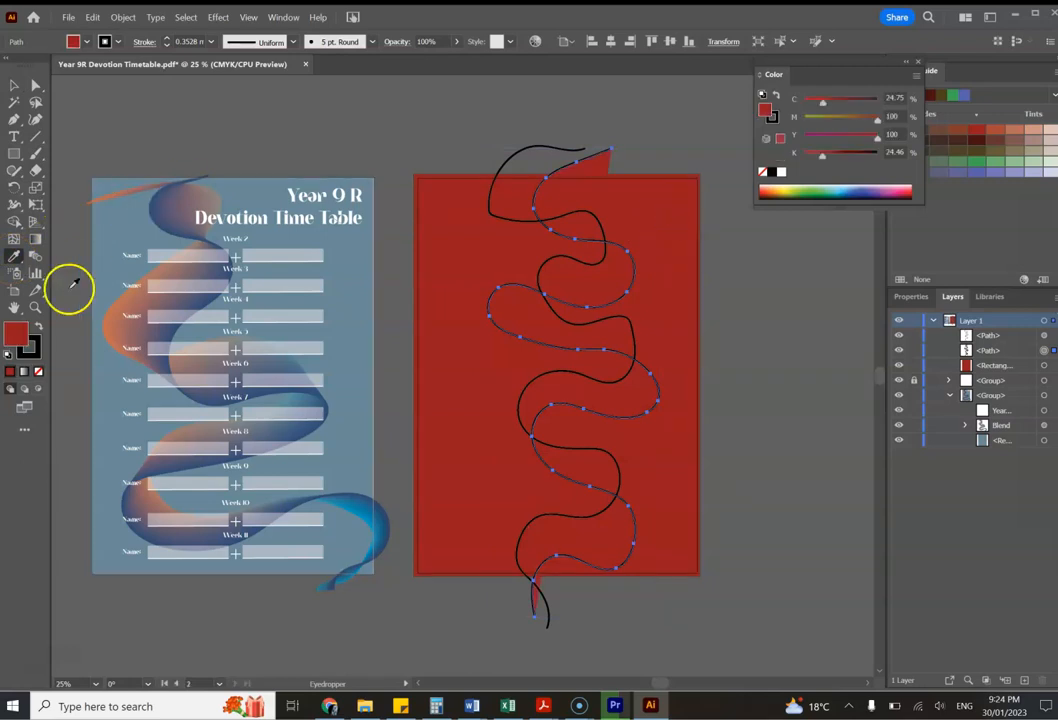
{"action": "left_click", "coordinate": [16, 338]}
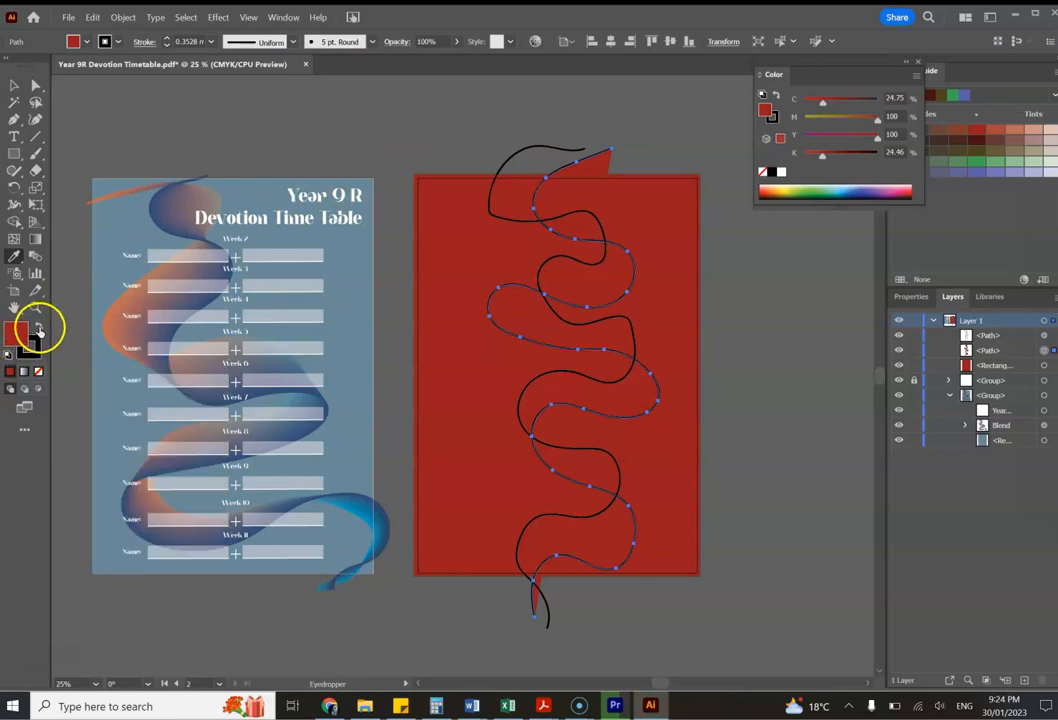
{"action": "left_click", "coordinate": [38, 330]}
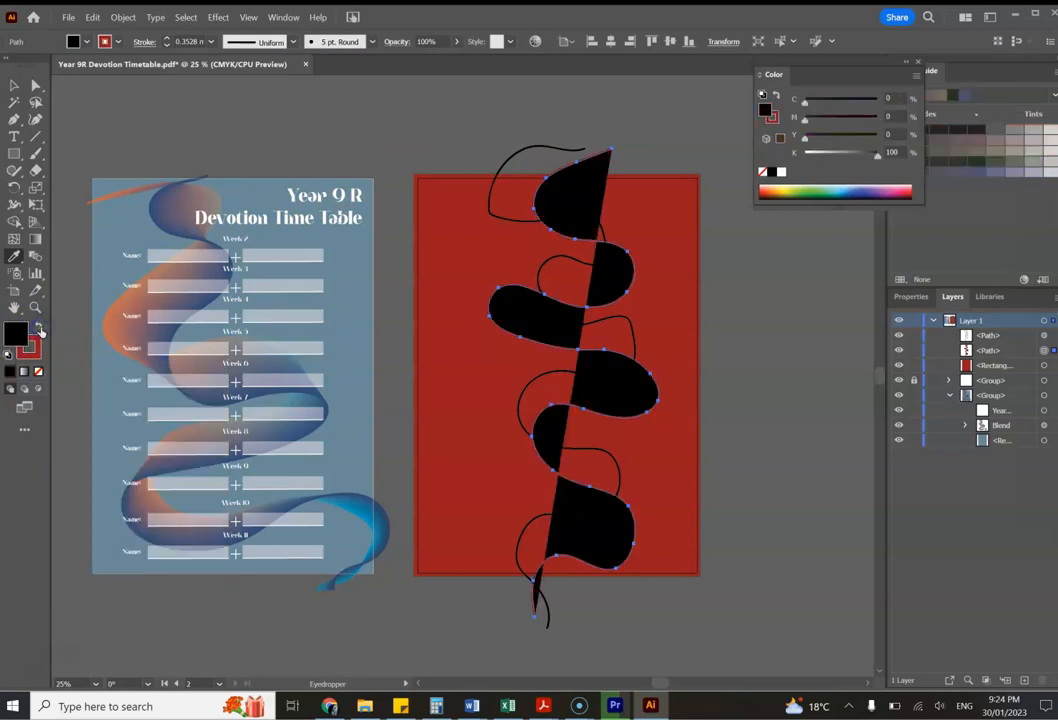
{"action": "left_click", "coordinate": [17, 331]}
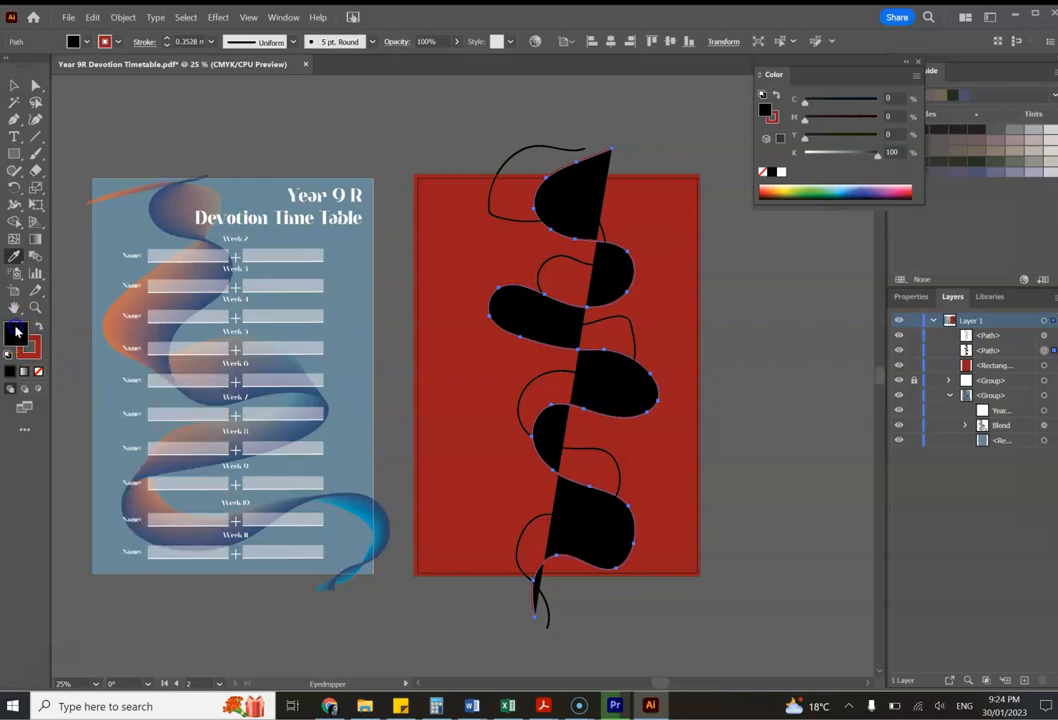
{"action": "left_click", "coordinate": [39, 373]}
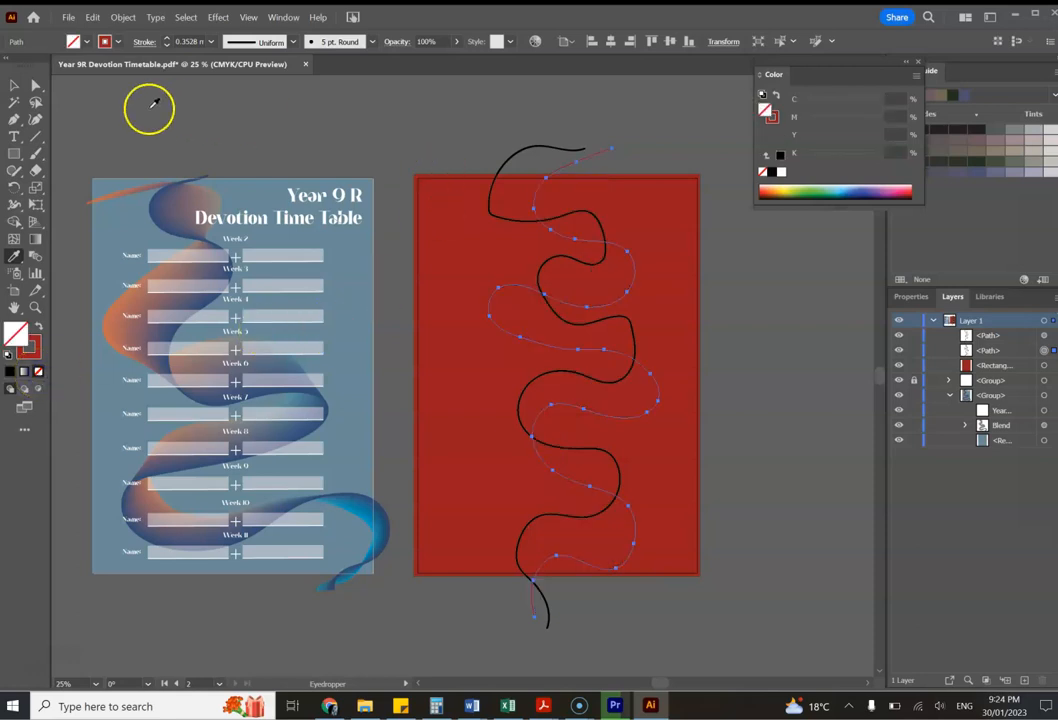
{"action": "left_click", "coordinate": [15, 87]}
{"action": "left_click", "coordinate": [562, 163]}
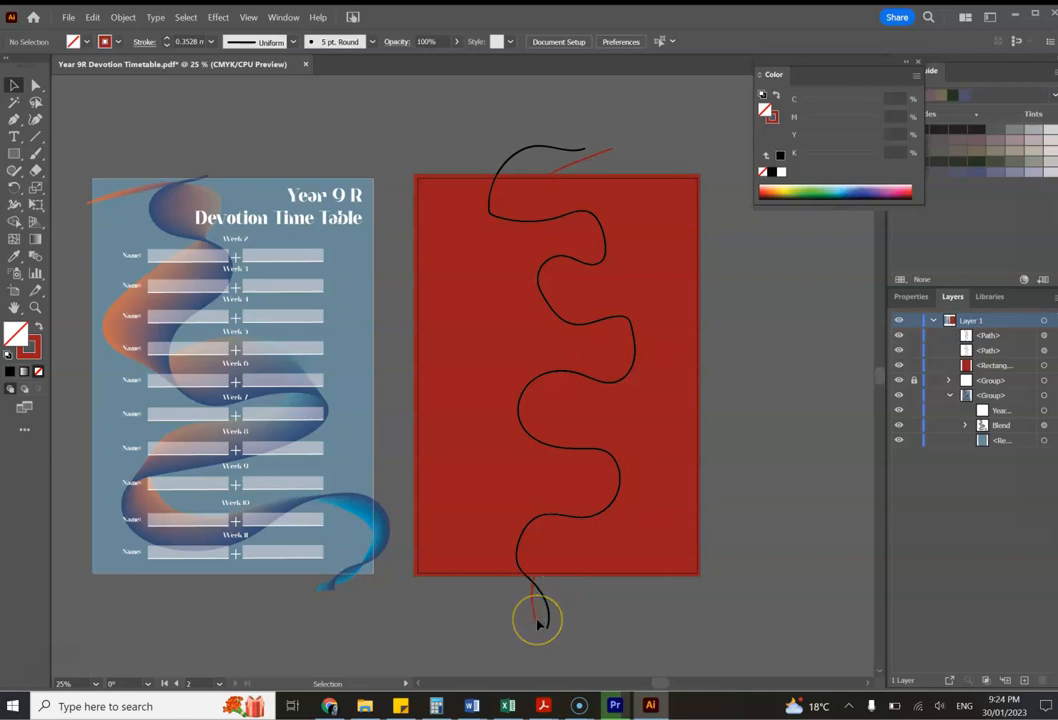
- Apply a linear white-to-black gradient fill to the second, black wavy line
{"action": "left_click", "coordinate": [558, 151]}
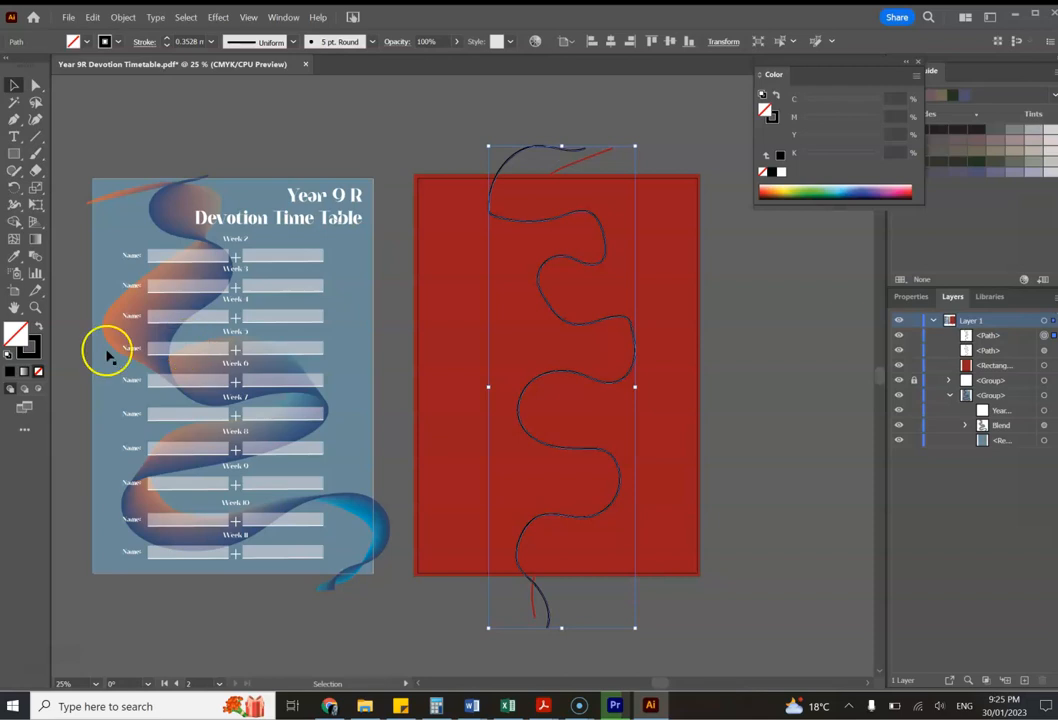
{"action": "left_click", "coordinate": [27, 373]}
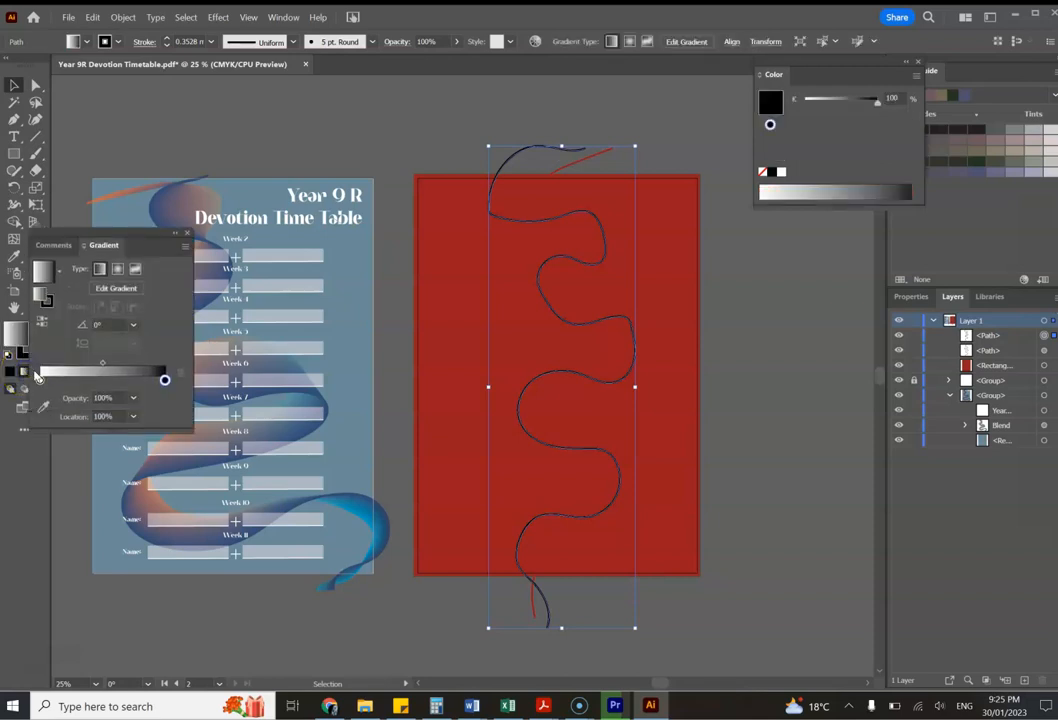
{"action": "left_click", "coordinate": [41, 381]}
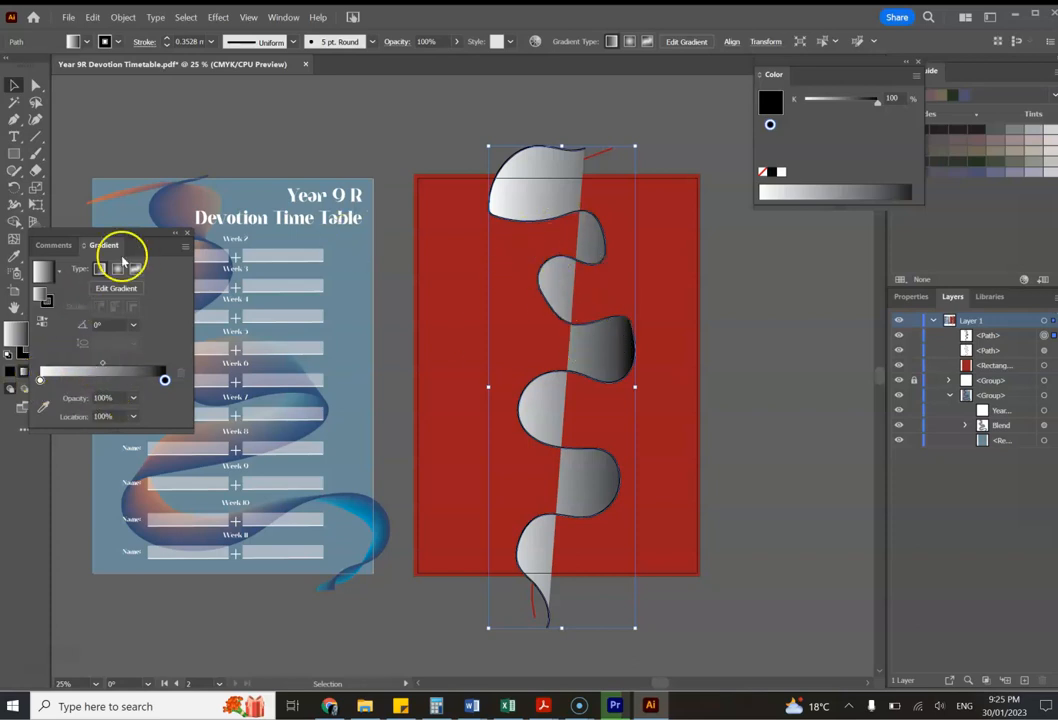
{"action": "left_click_drag", "start_coordinate": [133, 238], "coordinate": [181, 190]}
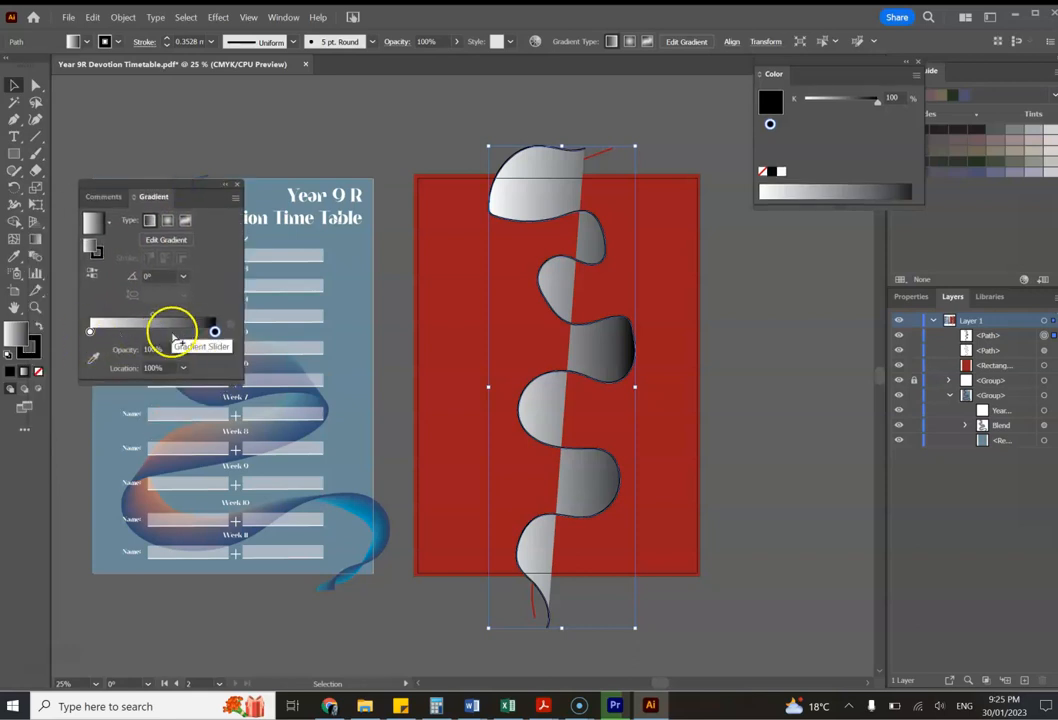
- Set the gradient's white starting stop to the teal swatch C=80 M=10 Y=45 K=0
{"action": "left_click", "coordinate": [90, 334]}
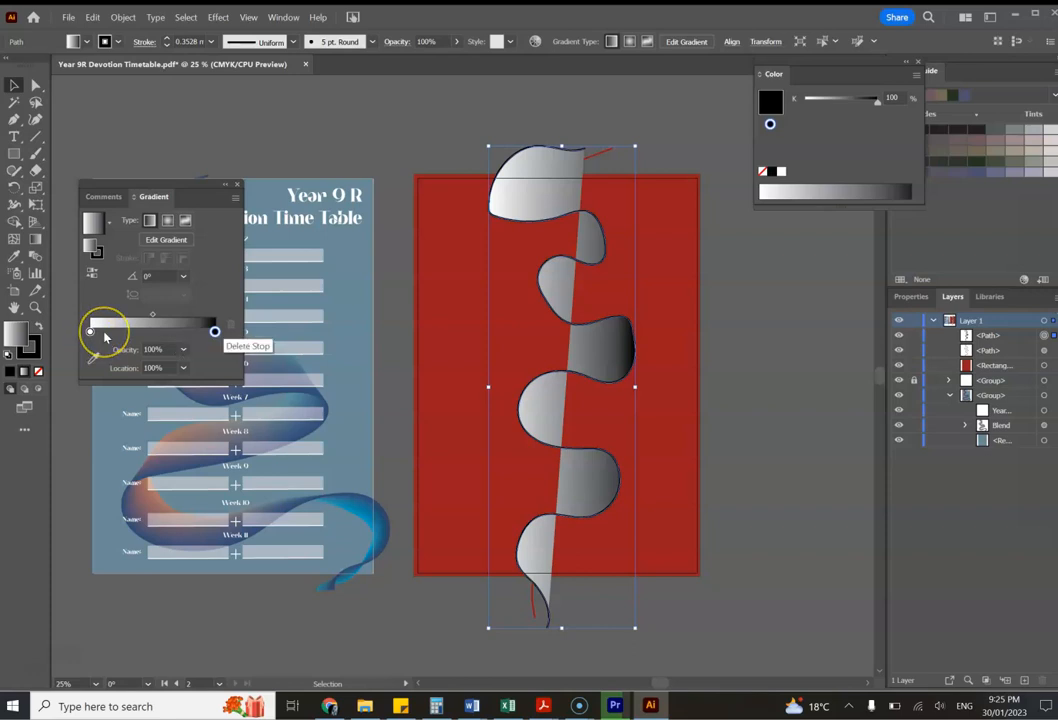
{"action": "left_click", "coordinate": [214, 331]}
{"action": "left_click", "coordinate": [90, 332]}
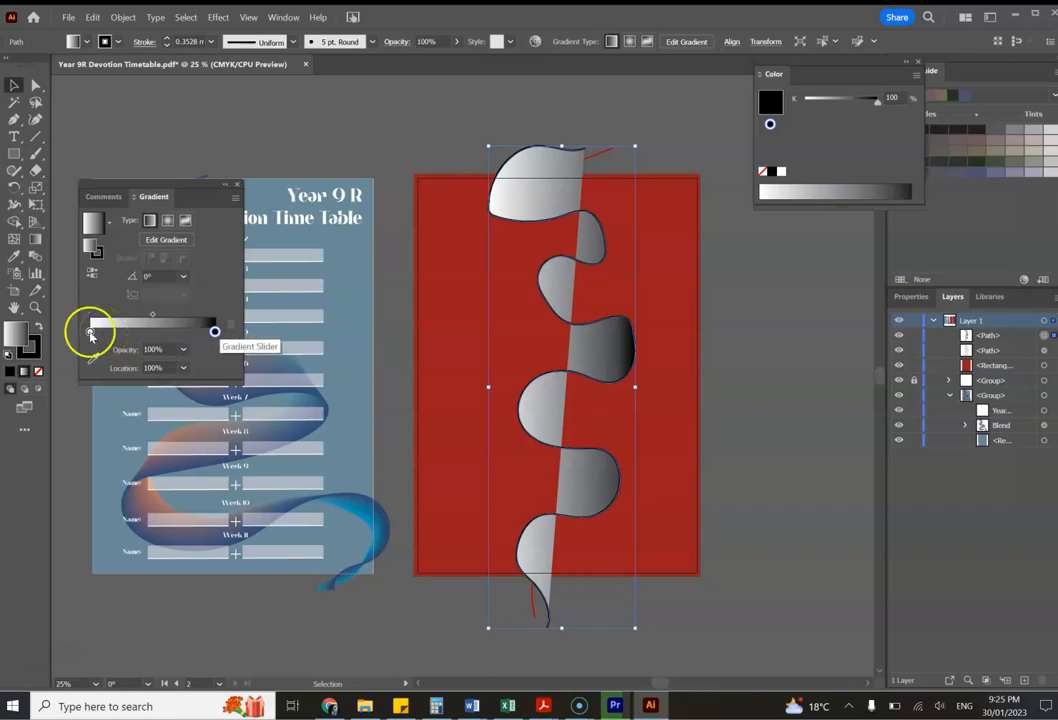
{"action": "double_click", "coordinate": [90, 333]}
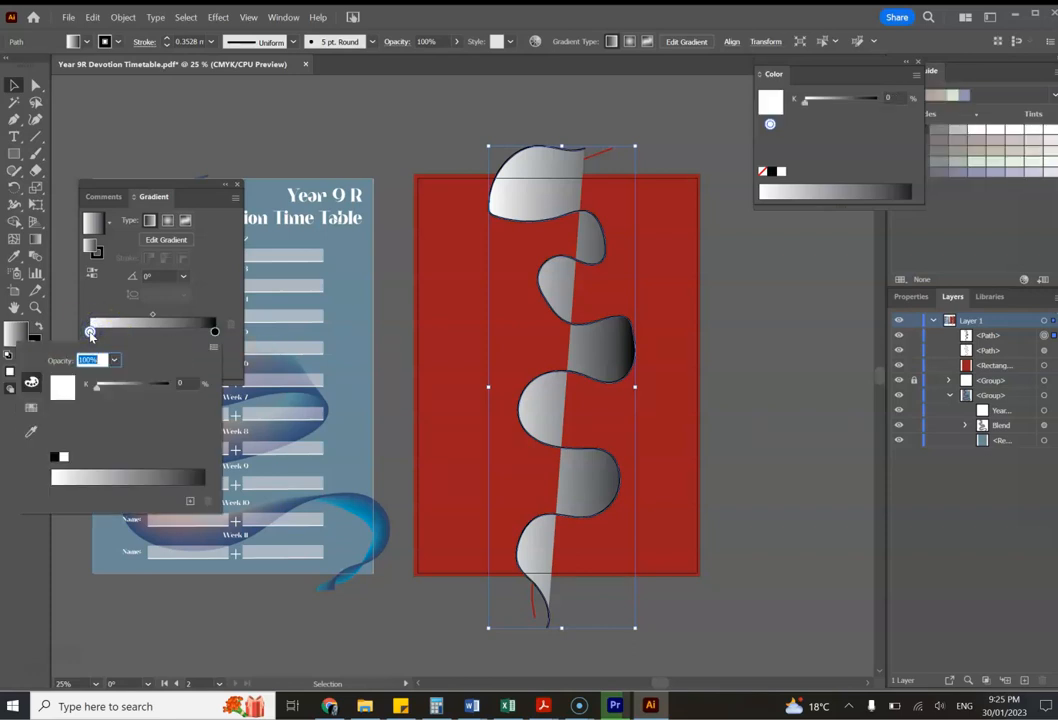
{"action": "left_click", "coordinate": [132, 346]}
{"action": "left_click", "coordinate": [31, 407]}
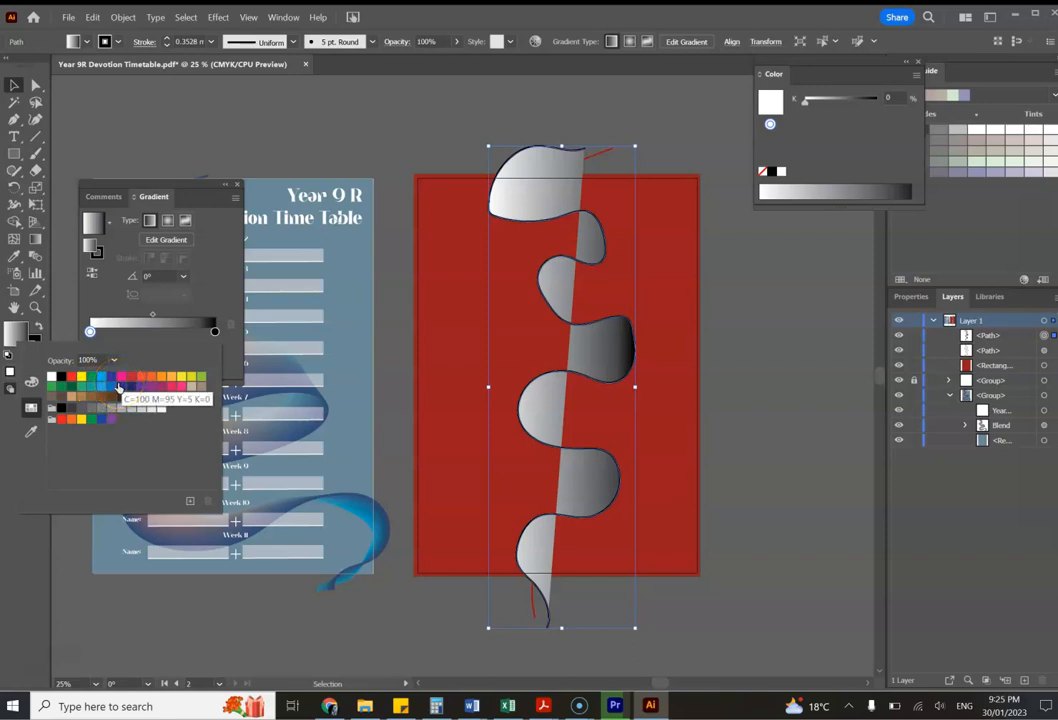
{"action": "left_click", "coordinate": [200, 380]}
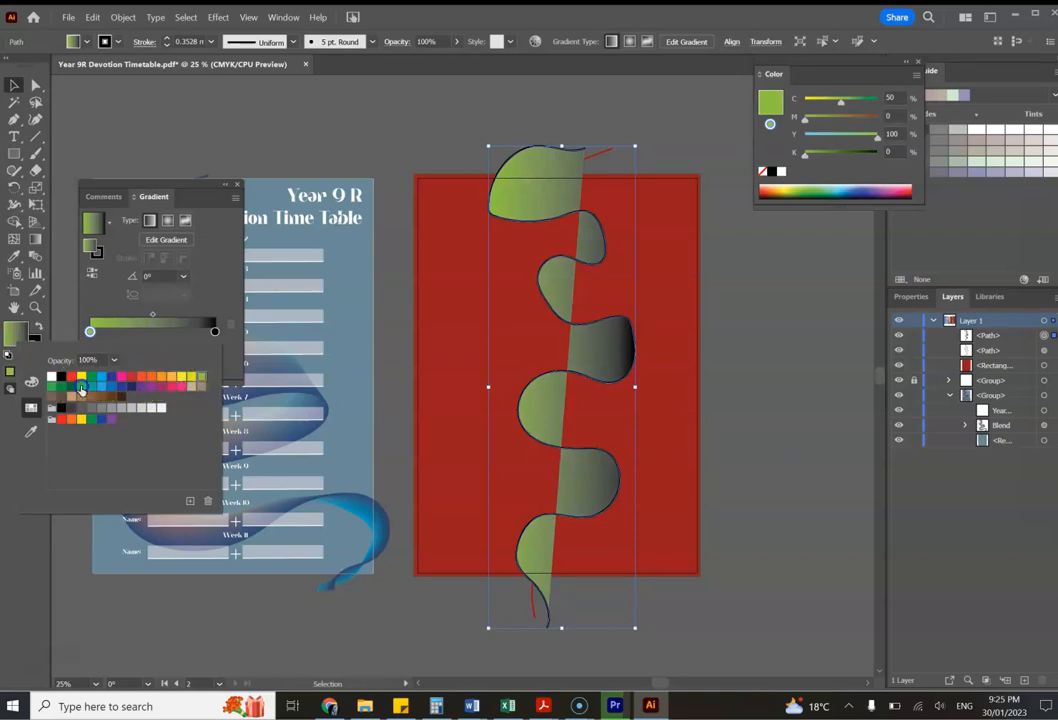
{"action": "left_click", "coordinate": [95, 387]}
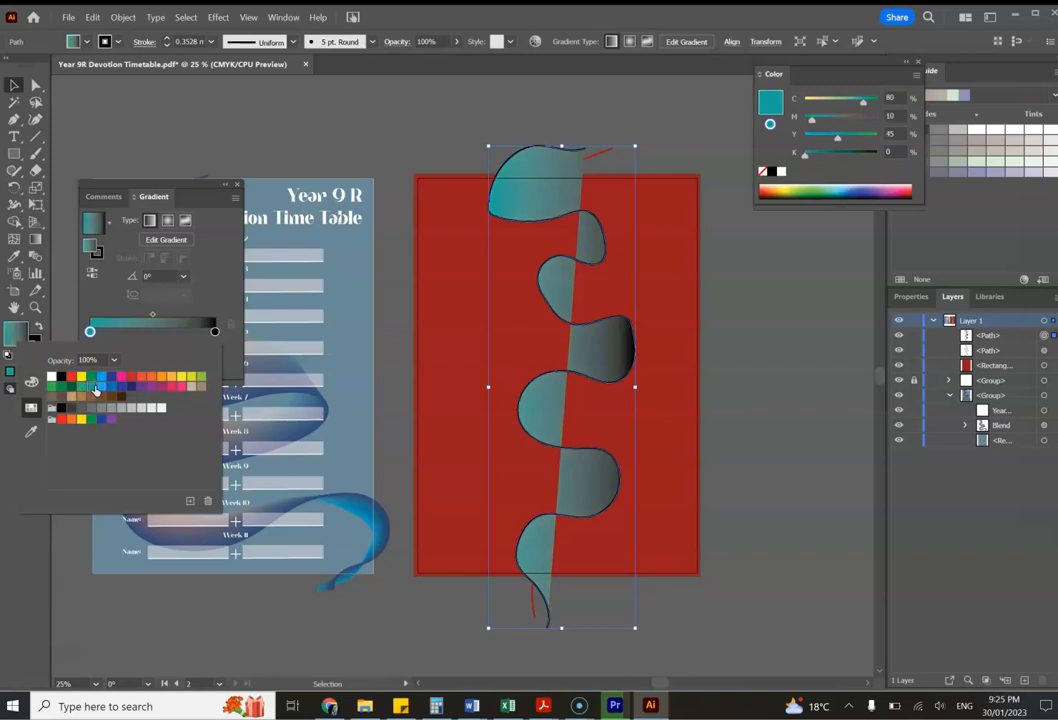
- Set the gradient's black end stop to the purple swatch C=50 M=100 Y=0 K=0
{"action": "left_click", "coordinate": [215, 334]}
{"action": "double_click", "coordinate": [215, 334]}
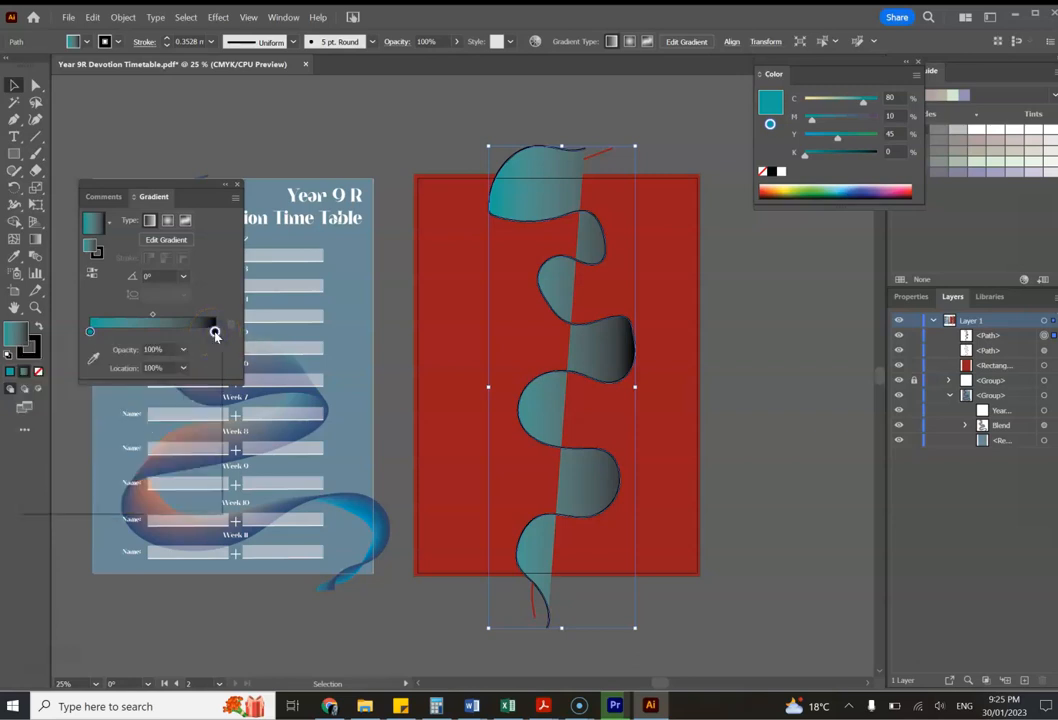
{"action": "left_click", "coordinate": [215, 334]}
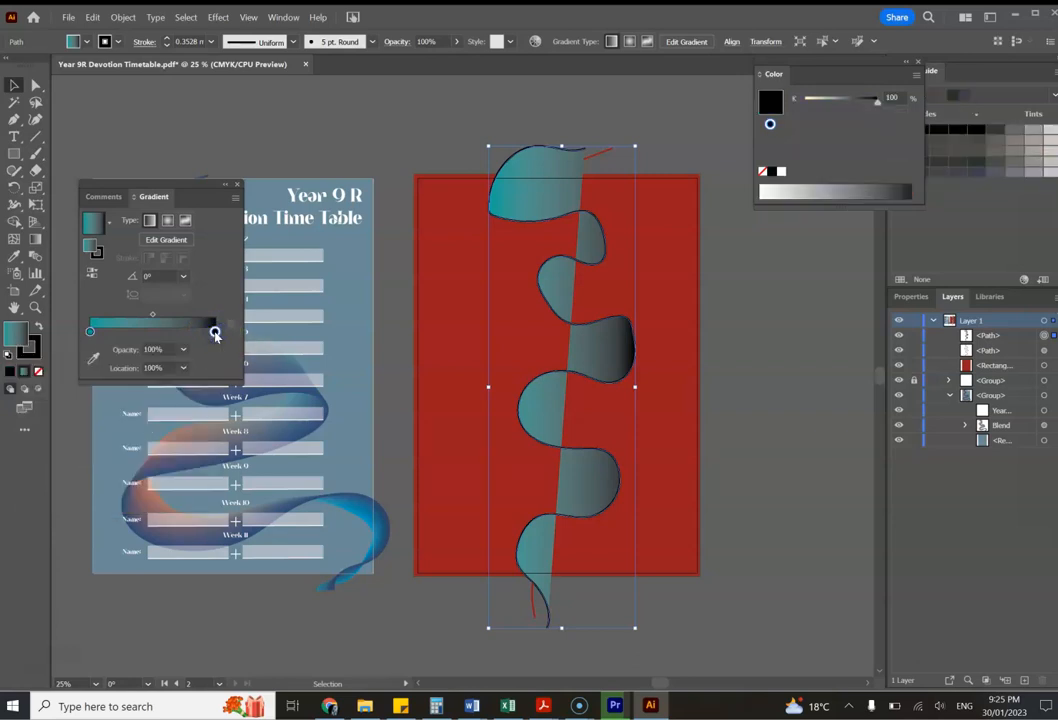
{"action": "double_click", "coordinate": [215, 334]}
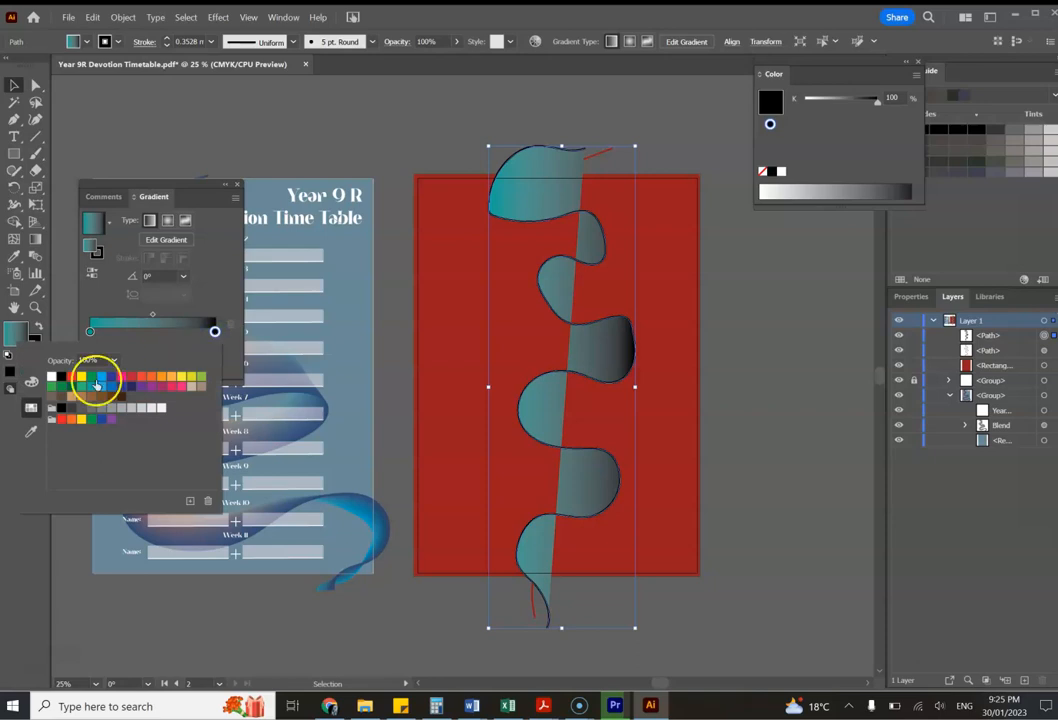
{"action": "left_click", "coordinate": [148, 388]}
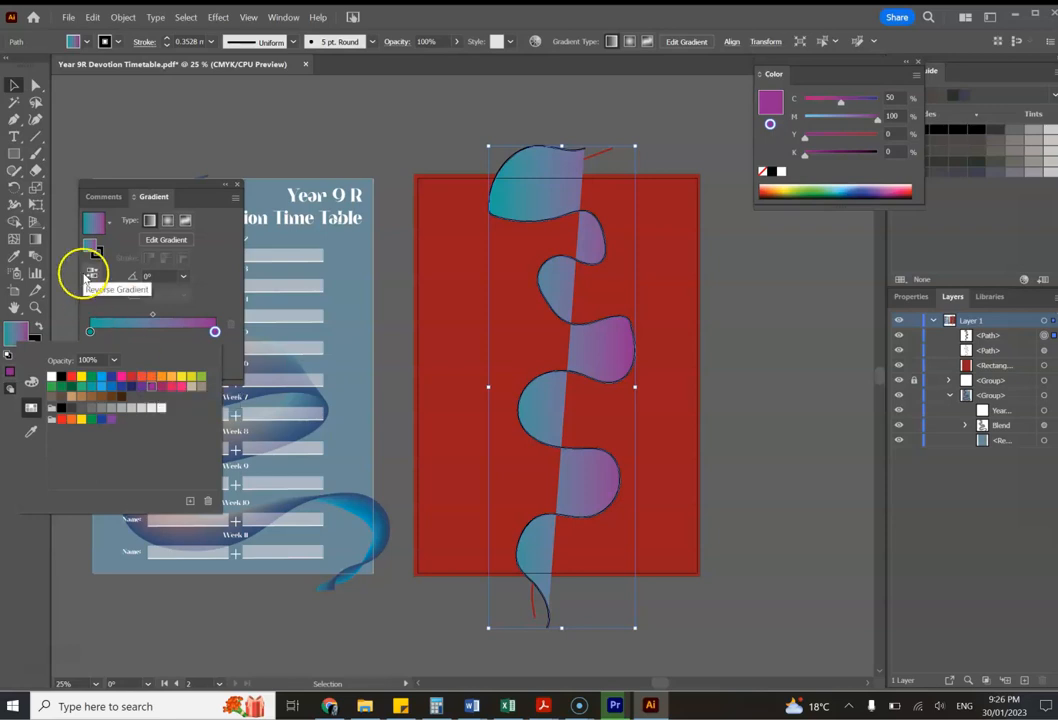
{"action": "left_click", "coordinate": [193, 118]}
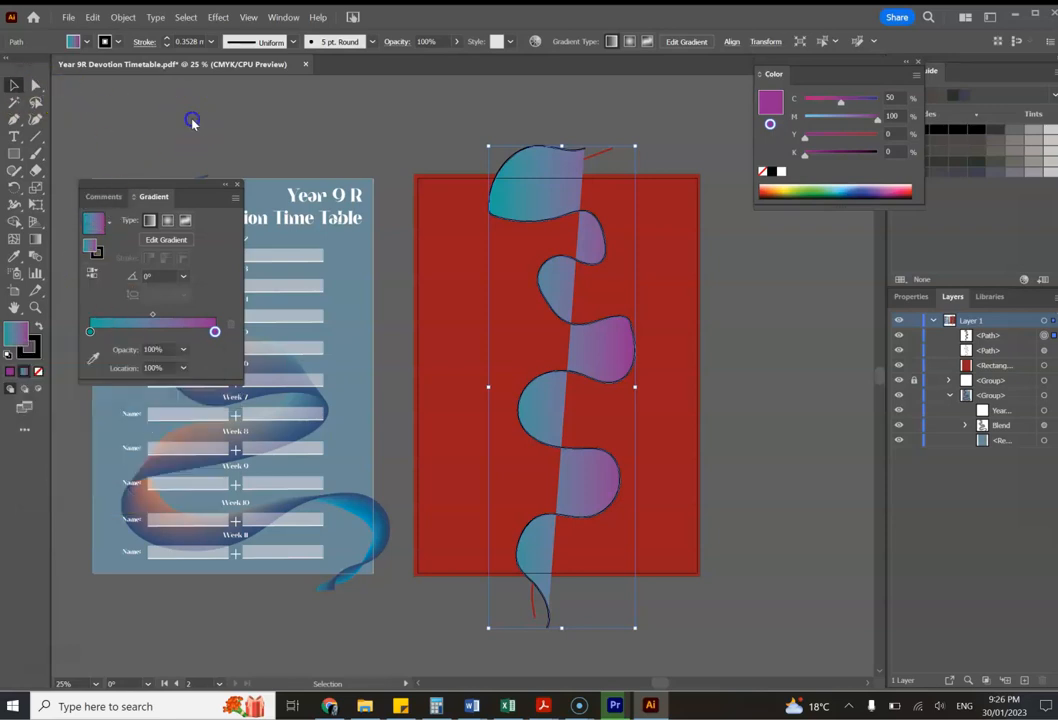
- Switch the second wavy line's teal-to-purple gradient from its fill to its stroke, remove the fill, and deselect the line
{"action": "left_click", "coordinate": [237, 184]}
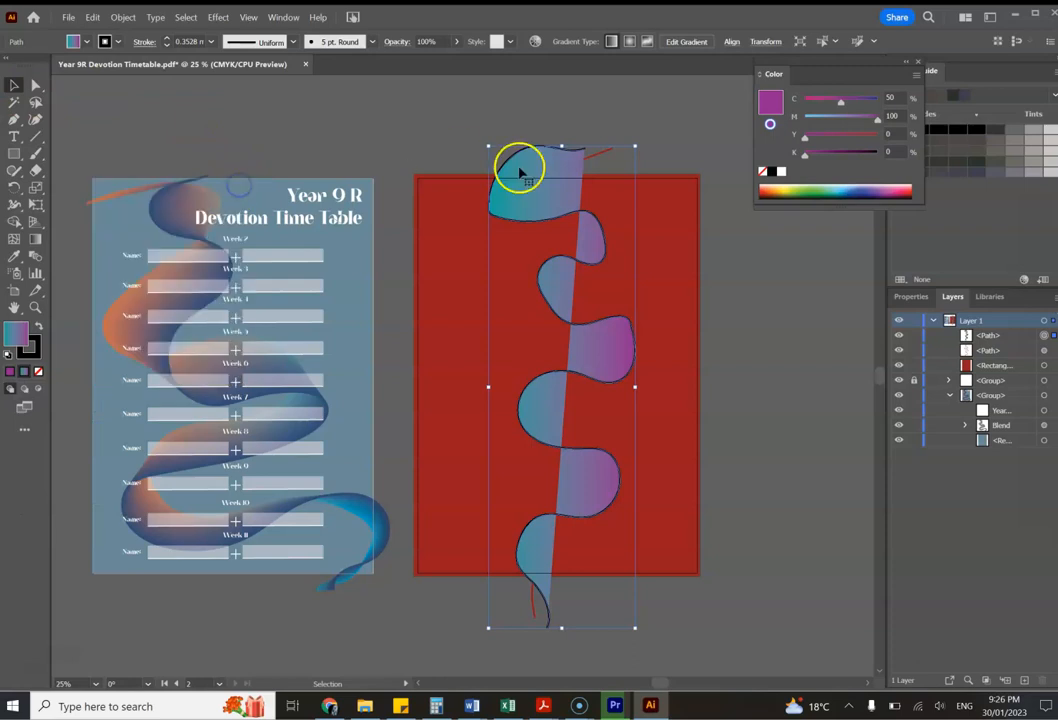
{"action": "left_click", "coordinate": [540, 124]}
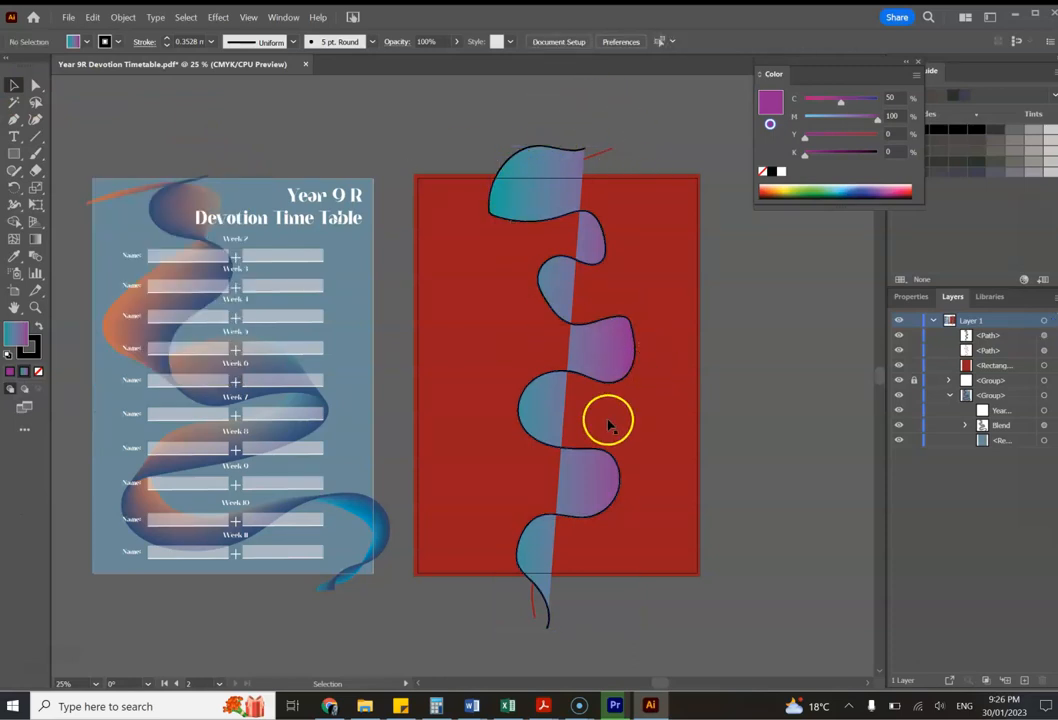
{"action": "left_click", "coordinate": [544, 149]}
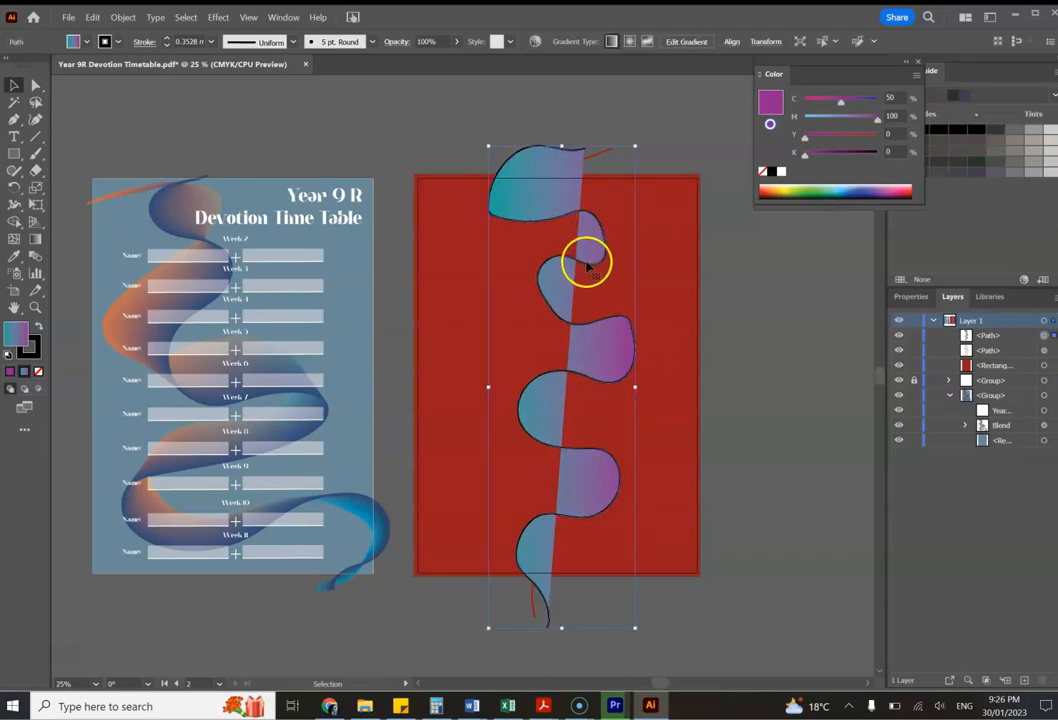
{"action": "left_click", "coordinate": [38, 326]}
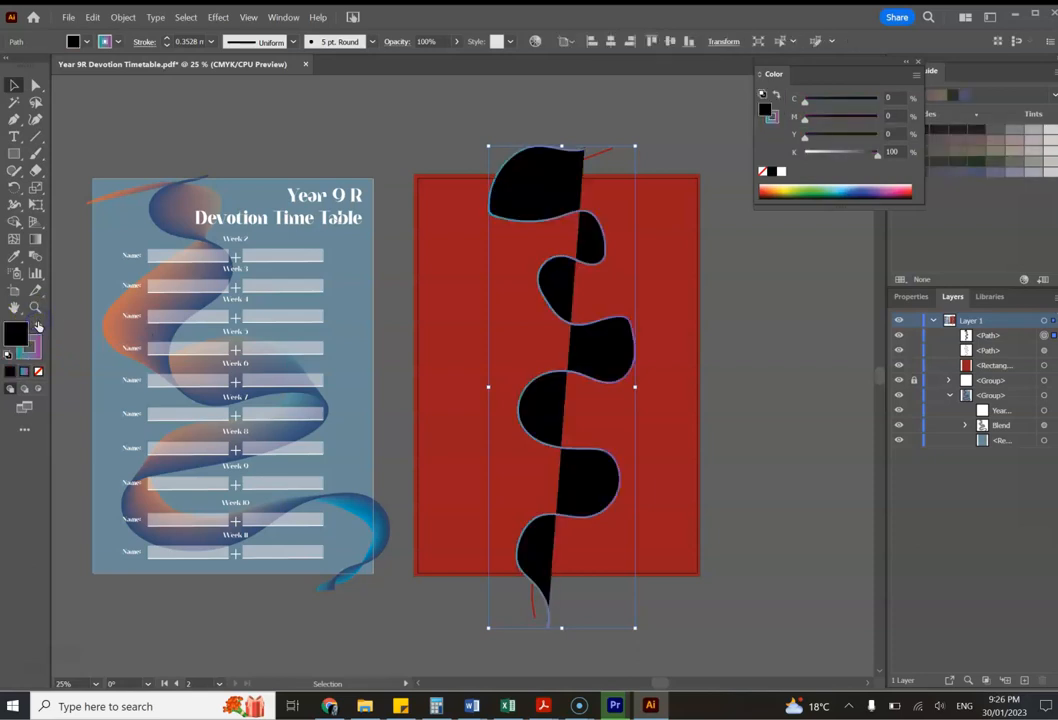
{"action": "left_click", "coordinate": [12, 340]}
{"action": "left_click", "coordinate": [38, 372]}
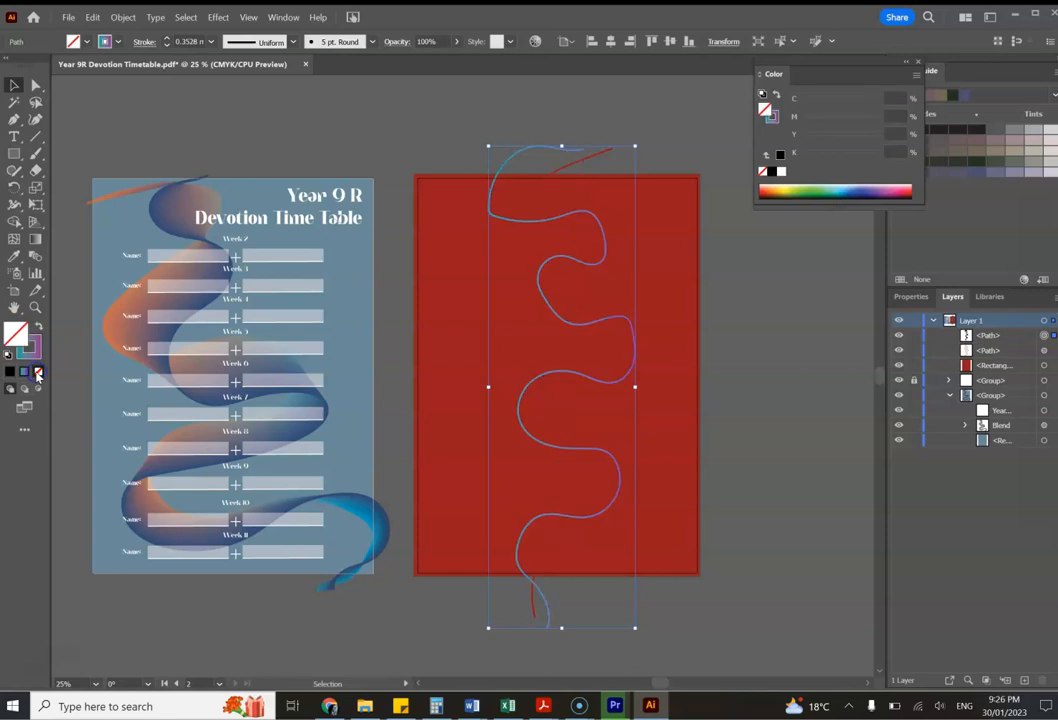
{"action": "left_click", "coordinate": [357, 119]}
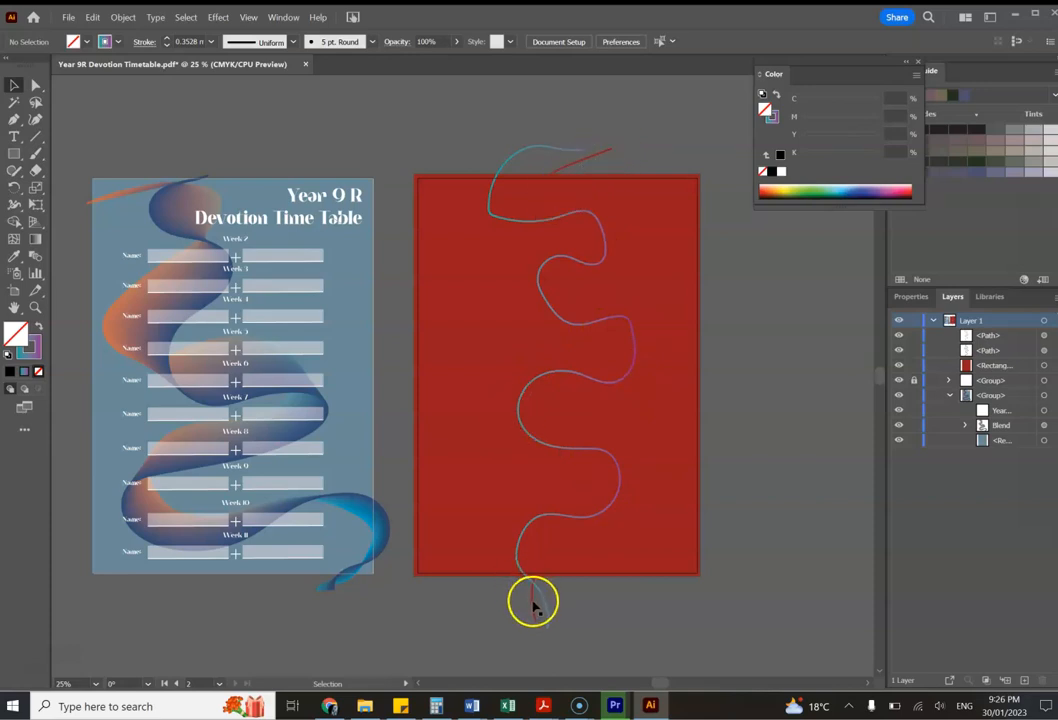
{"action": "mouse_move", "coordinate": [532, 610]}
{"action": "left_mouse_down"}
{"action": "mouse_move", "coordinate": [583, 210]}
{"action": "mouse_move", "coordinate": [607, 156]}
{"action": "left_mouse_up"}
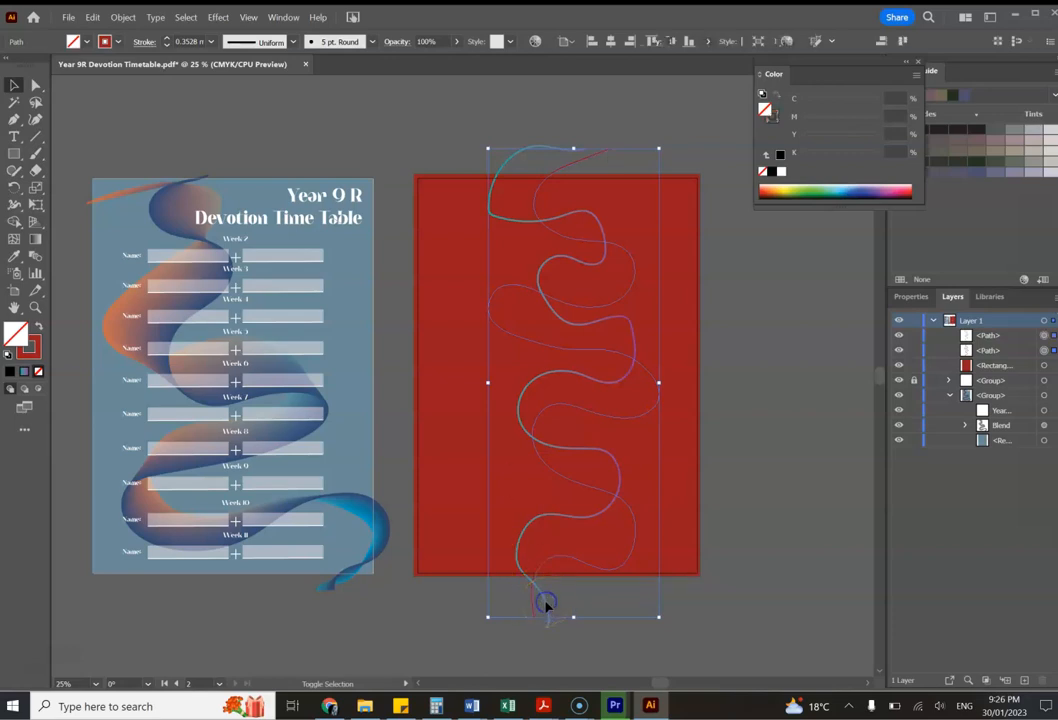
{"action": "left_click", "coordinate": [545, 603], "text": "shift"}
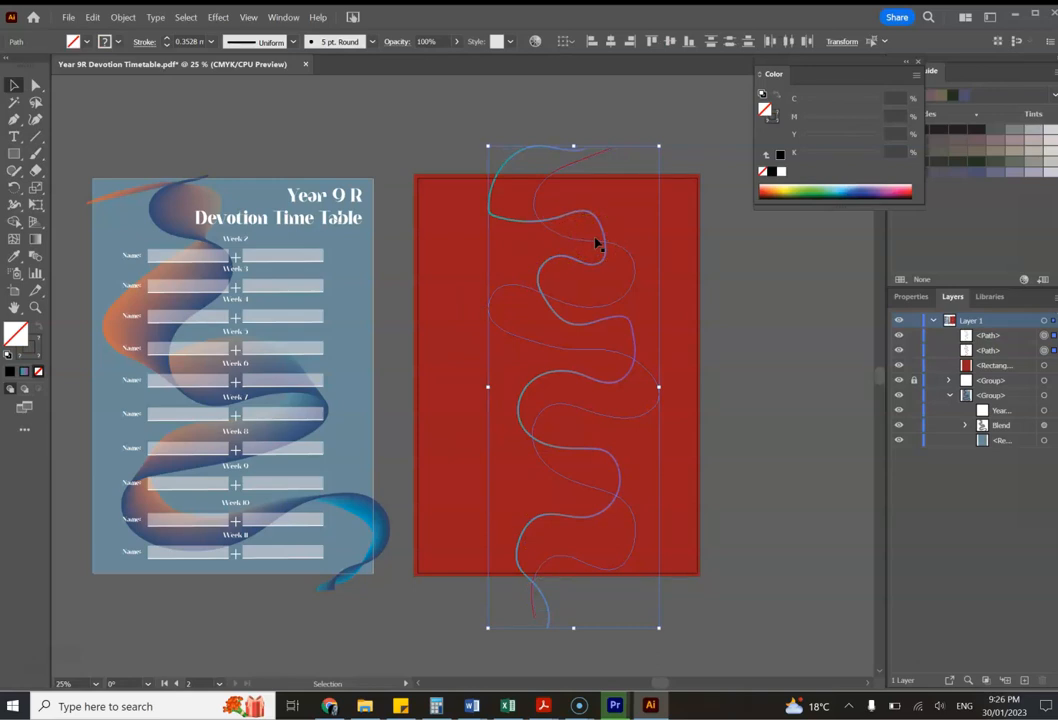
{"action": "left_click", "coordinate": [404, 116]}
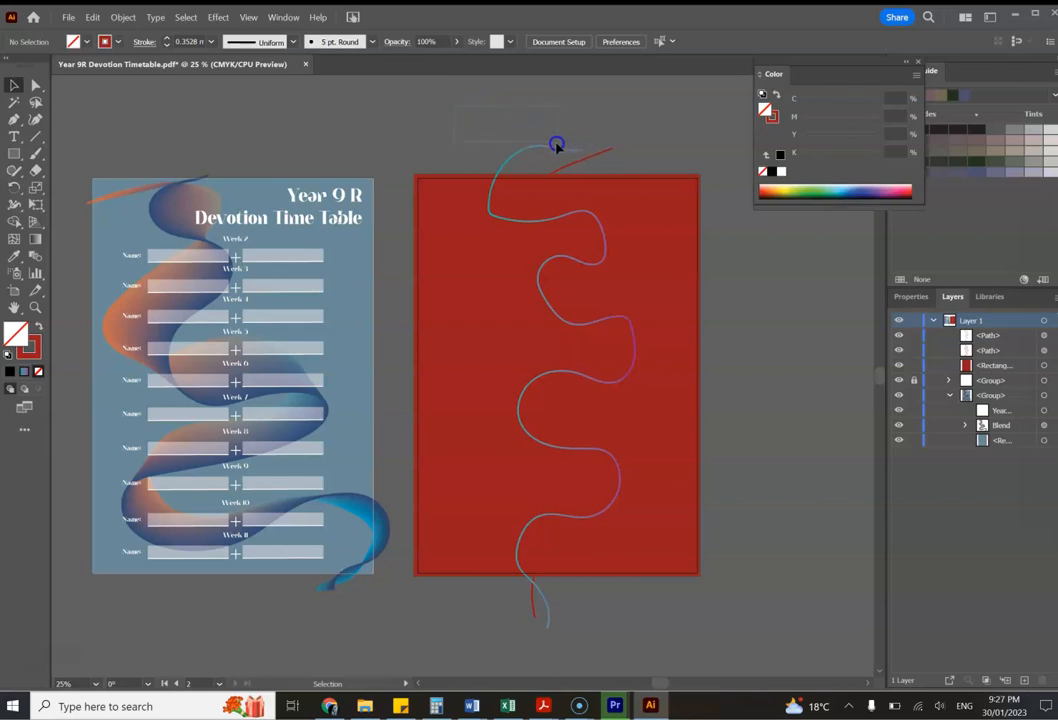
- Select the red and the gradient wavy lines together and make a blend from them
{"action": "left_click", "coordinate": [625, 163]}
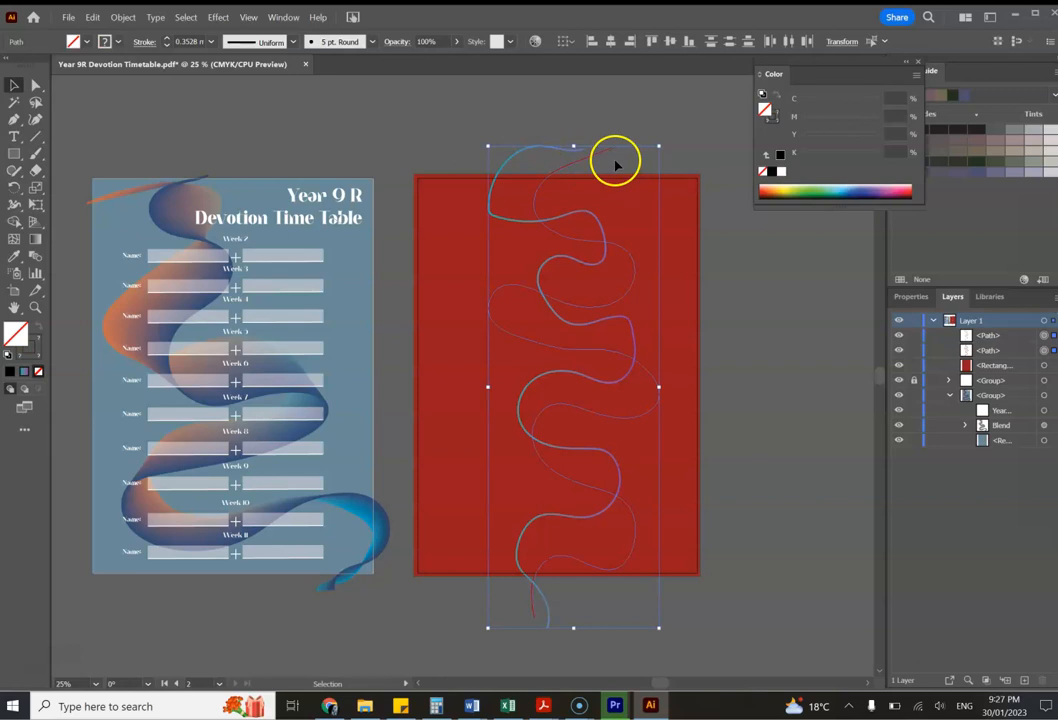
{"action": "left_click", "coordinate": [124, 17]}
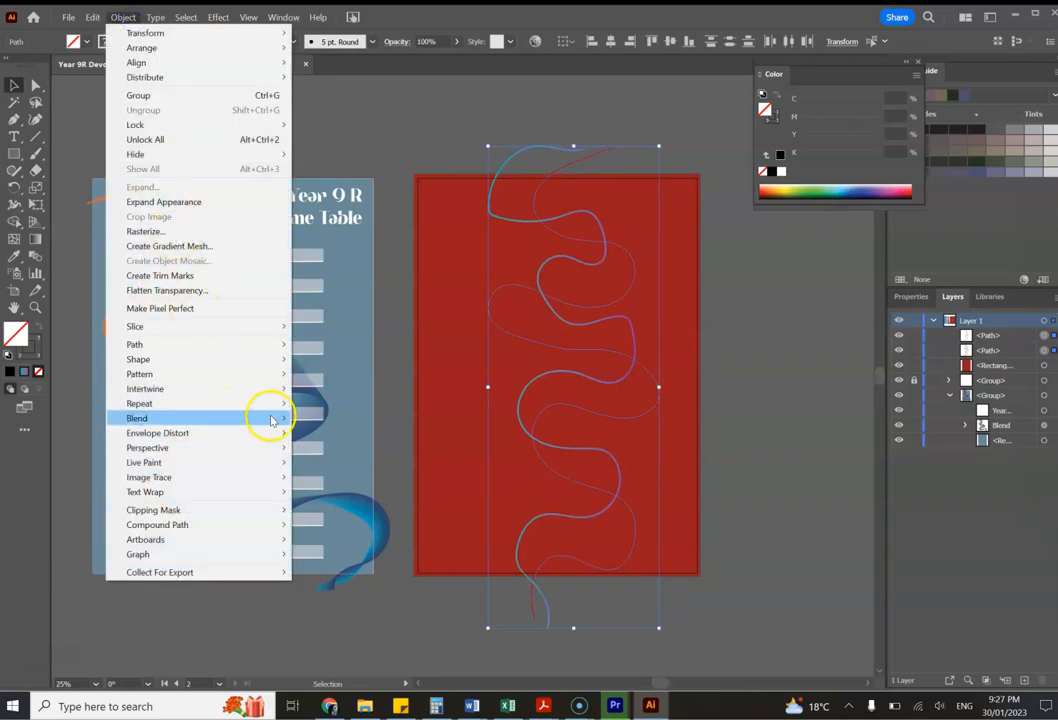
{"action": "left_click", "coordinate": [303, 418]}
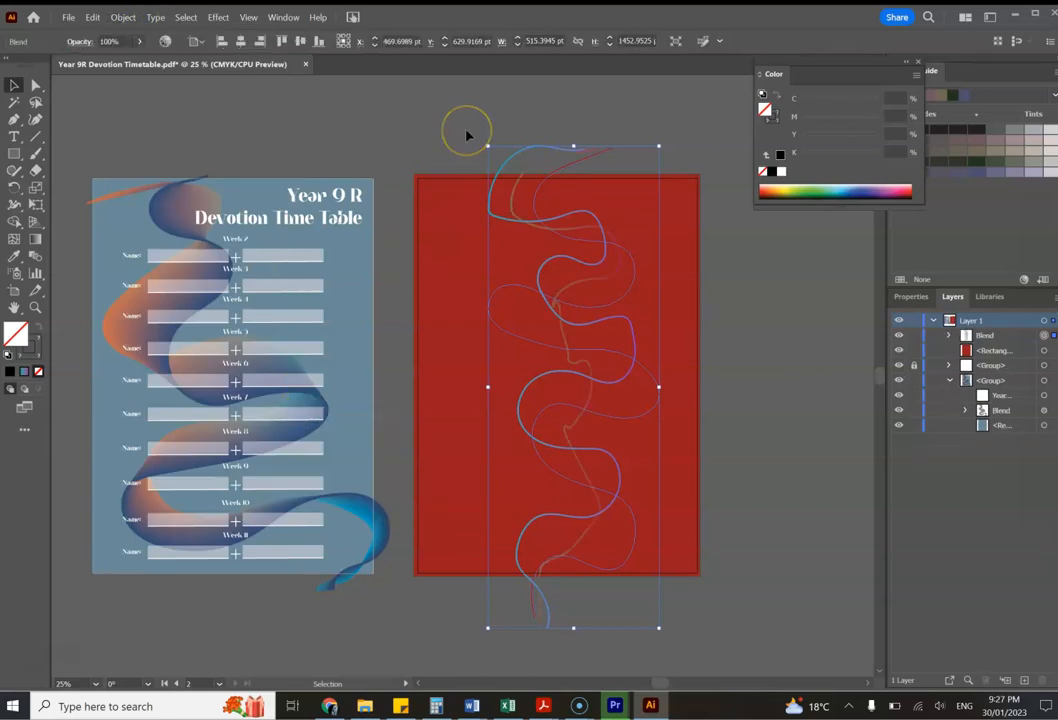
- Set the blend's spacing to 80 specified steps and its orientation to follow the path
{"action": "left_click", "coordinate": [122, 19]}
{"action": "mouse_move", "coordinate": [224, 418]}
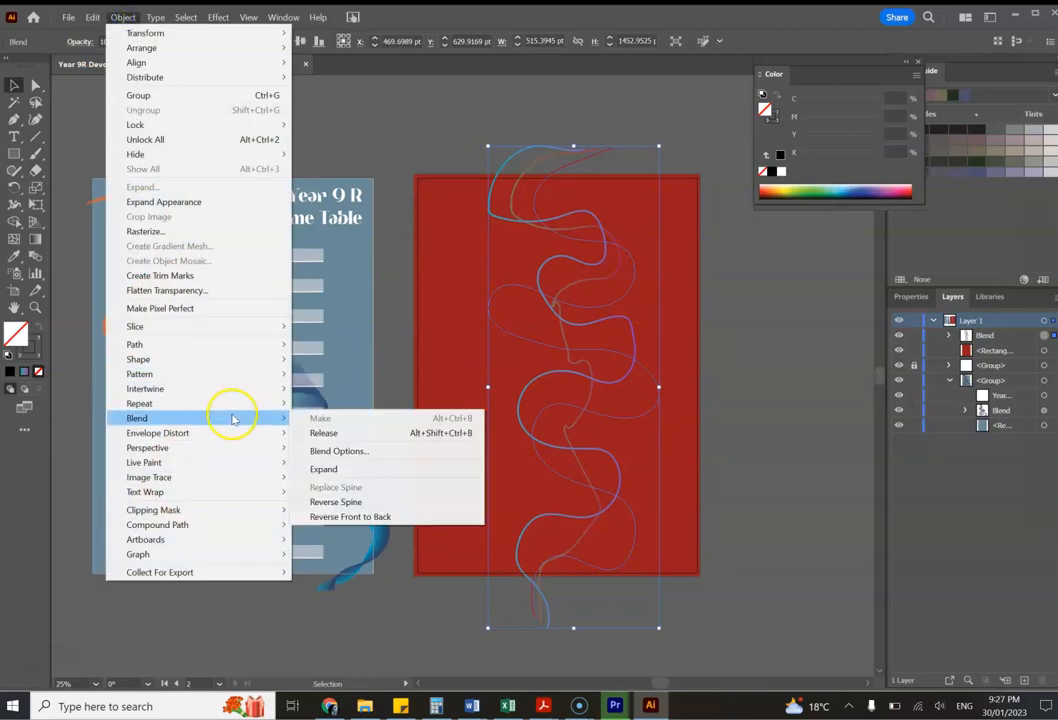
{"action": "left_click", "coordinate": [317, 452]}
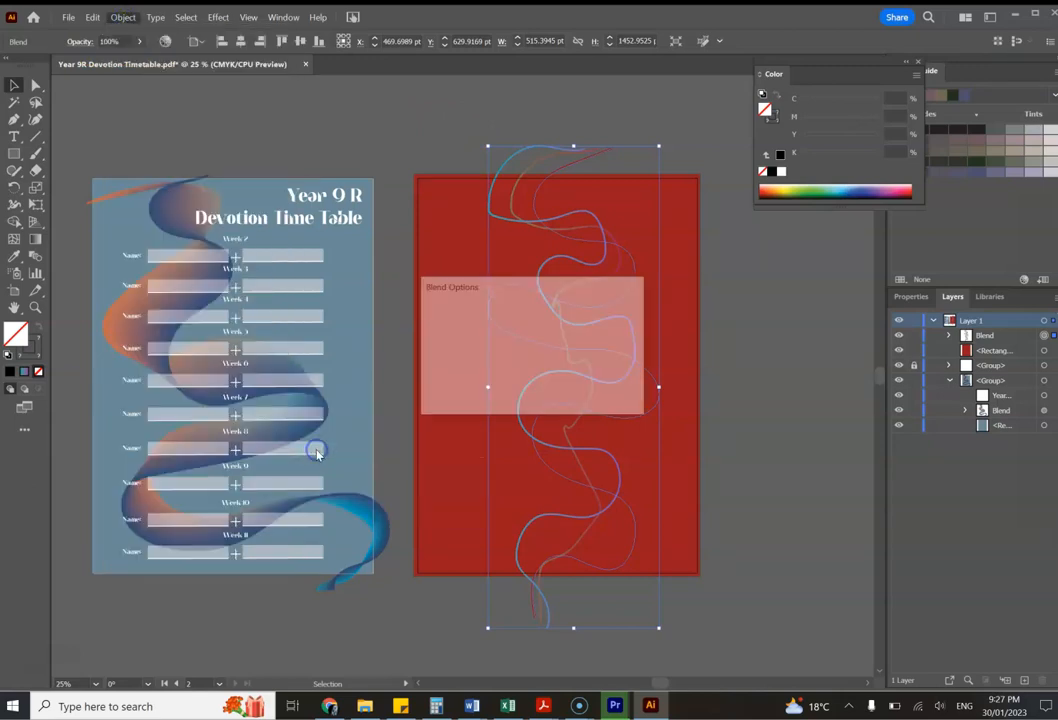
{"action": "left_click", "coordinate": [566, 318]}
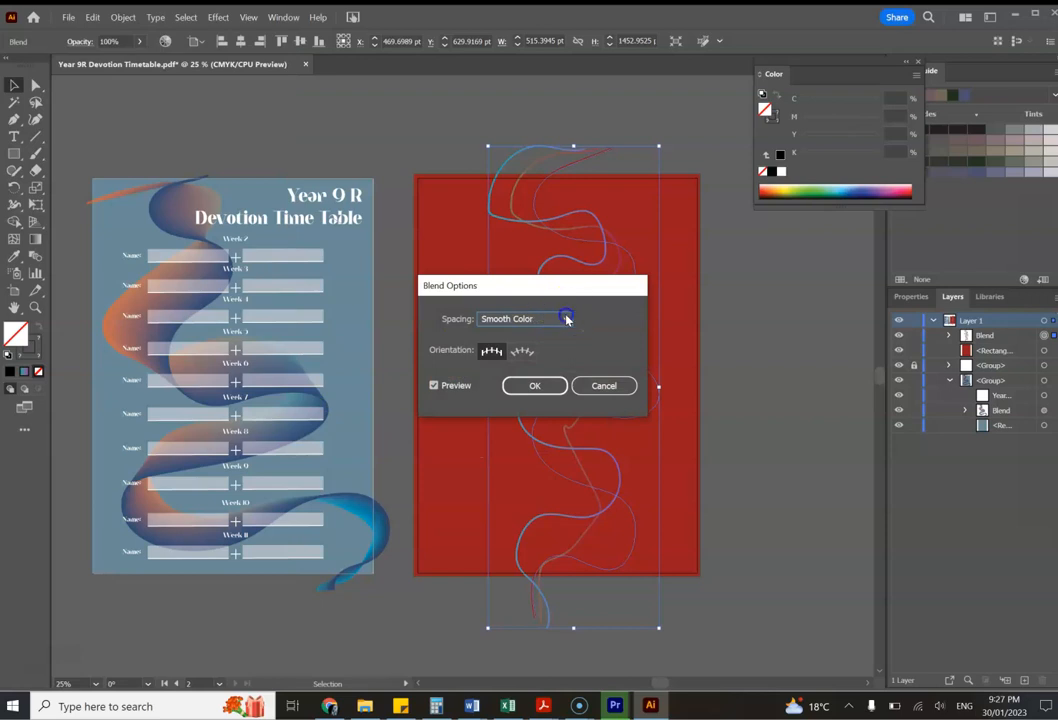
{"action": "left_click", "coordinate": [556, 351]}
{"action": "left_click", "coordinate": [594, 319]}
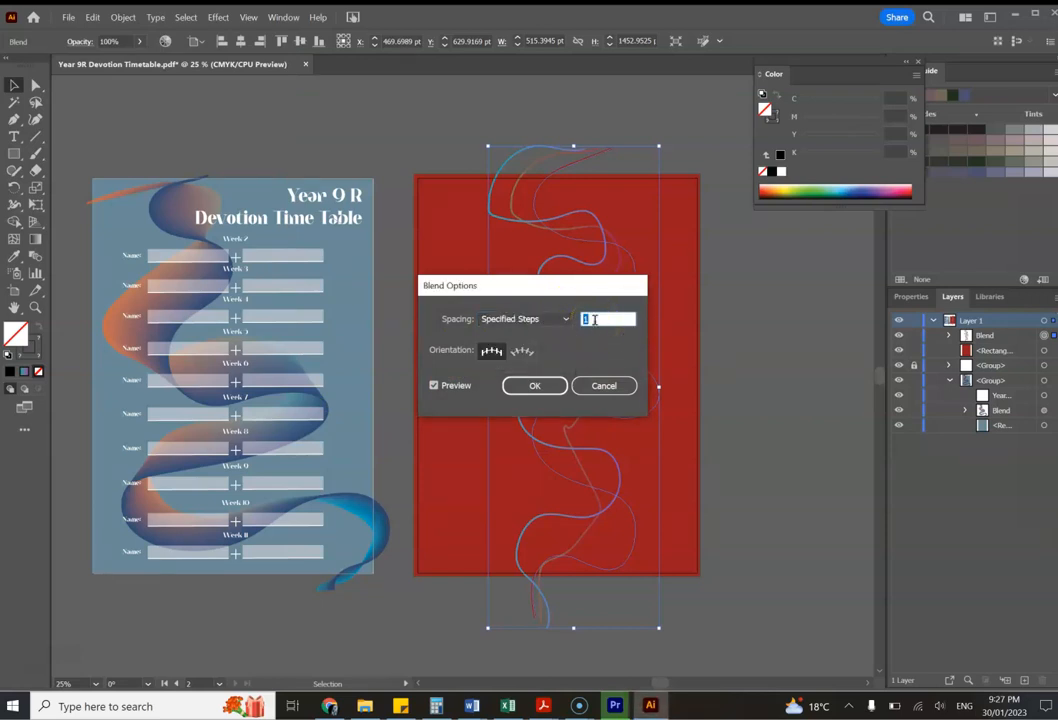
{"action": "type", "text": "80"}
{"action": "left_click", "coordinate": [530, 348]}
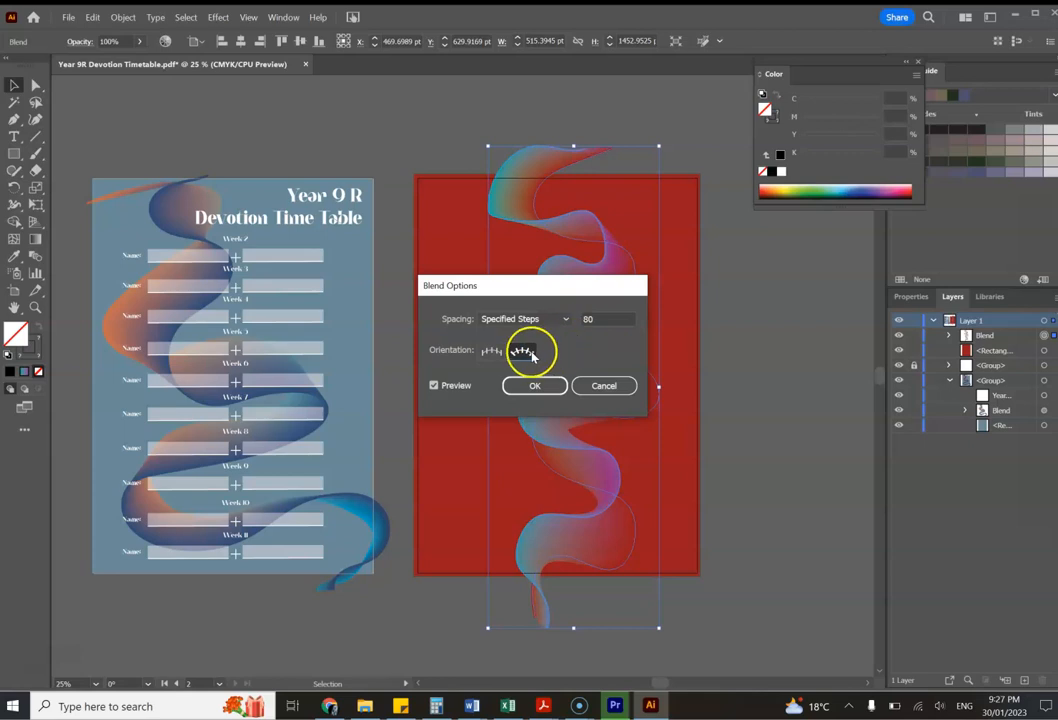
- Set the blend's specified steps to 90, apply the options, and deselect the ribbon
{"action": "left_click", "coordinate": [589, 319]}
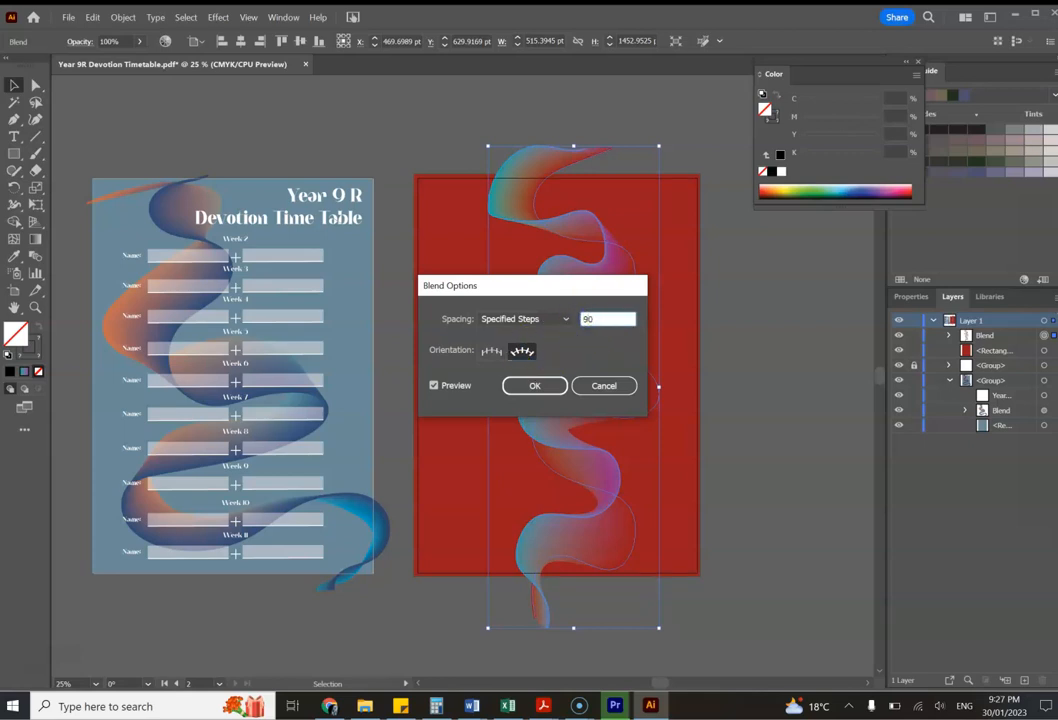
{"action": "type", "text": "90"}
{"action": "key", "text": "Return"}
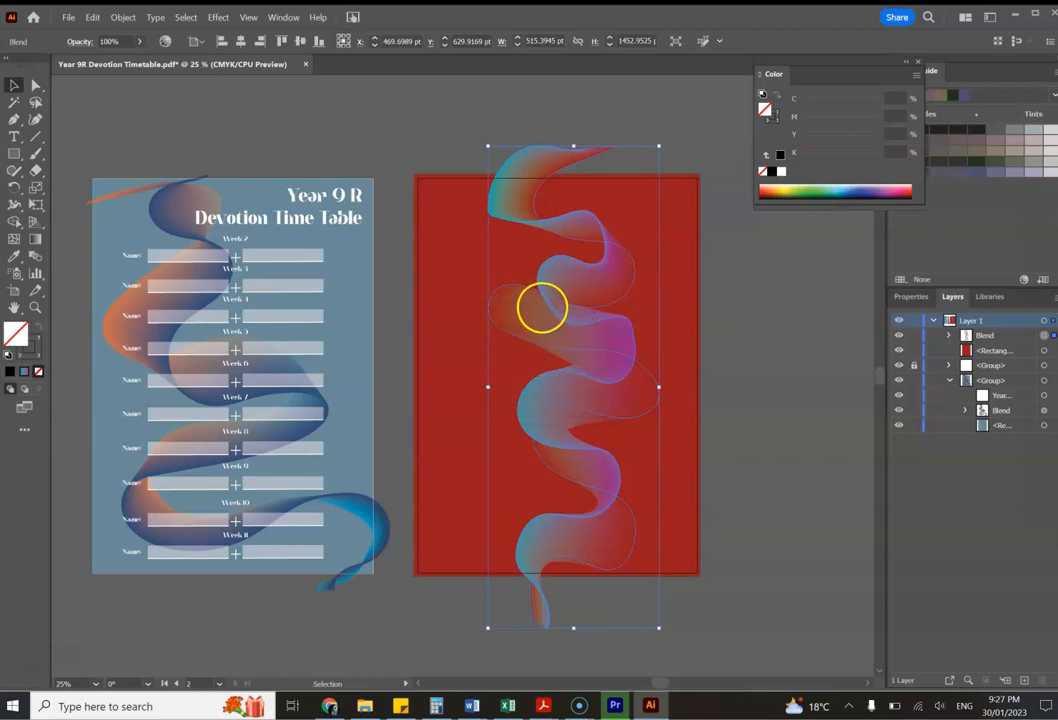
{"action": "left_click", "coordinate": [470, 238]}
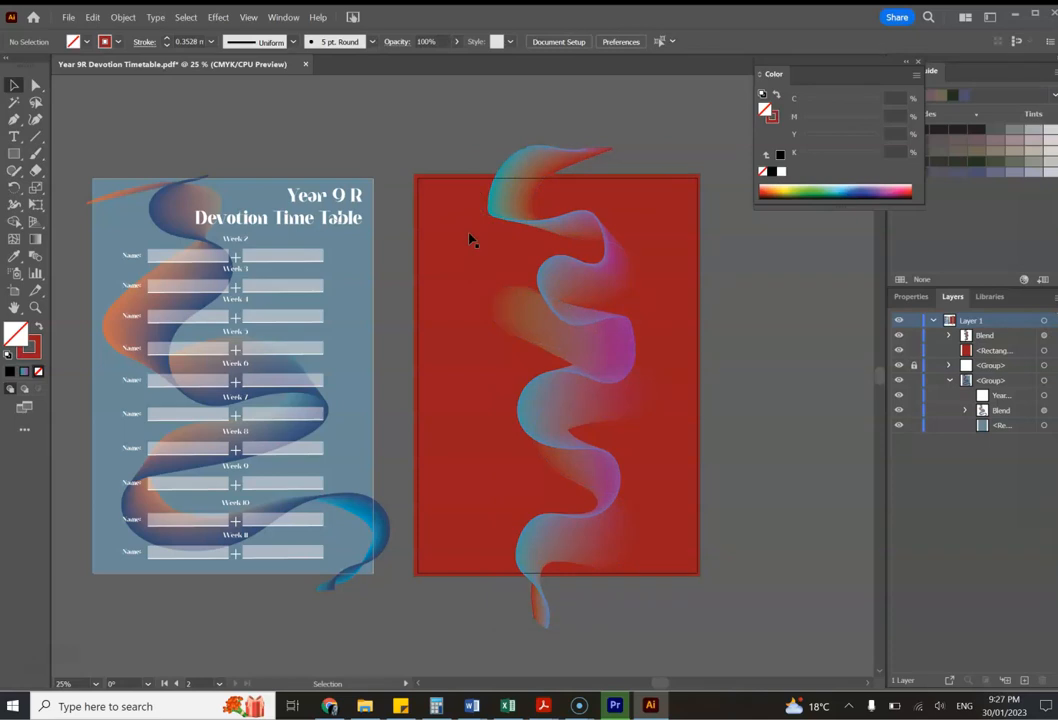
- Move the blended ribbon slightly down so its upper end meets the red rectangle's top edge
{"action": "left_click_drag", "start_coordinate": [524, 189], "coordinate": [527, 216]}
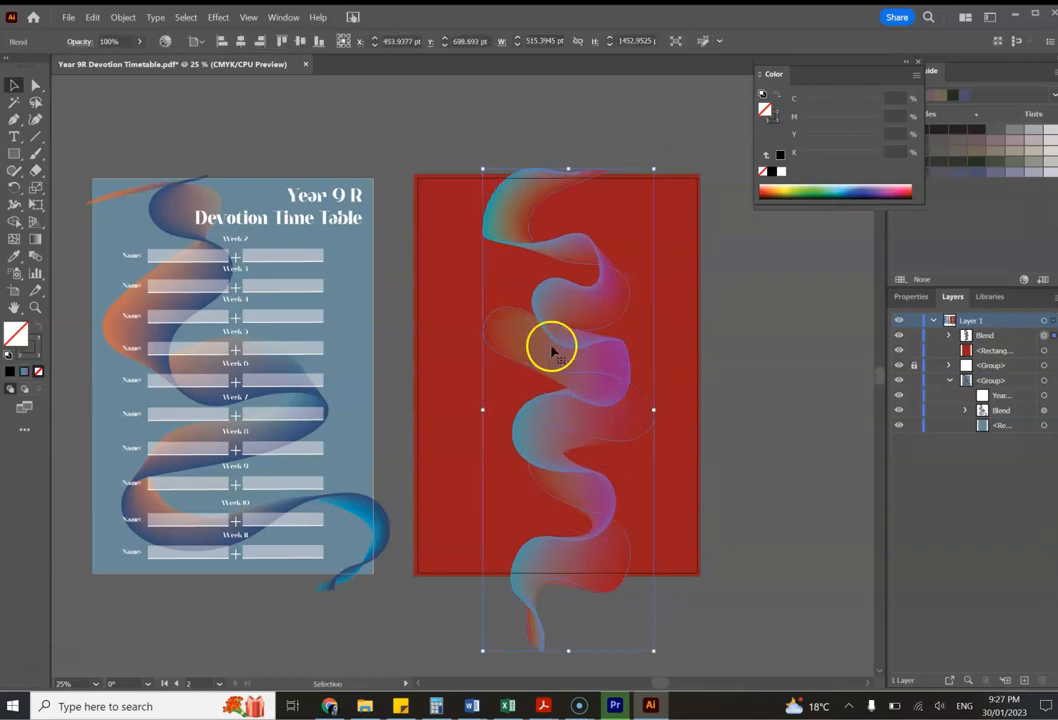